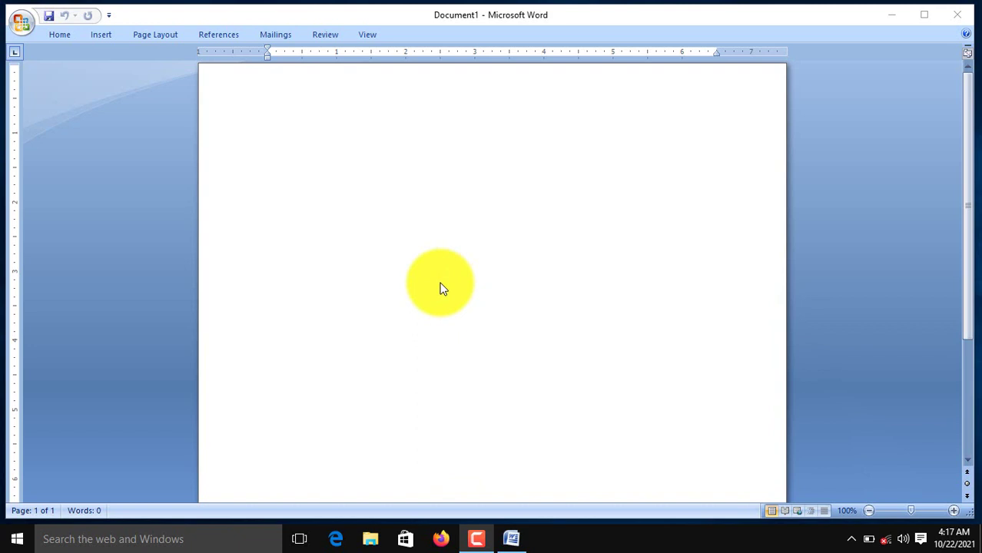
Generate three sample paragraphs with =rand() and put the cursor after the first paragraph
{"action": "left_click", "coordinate": [262, 115]}
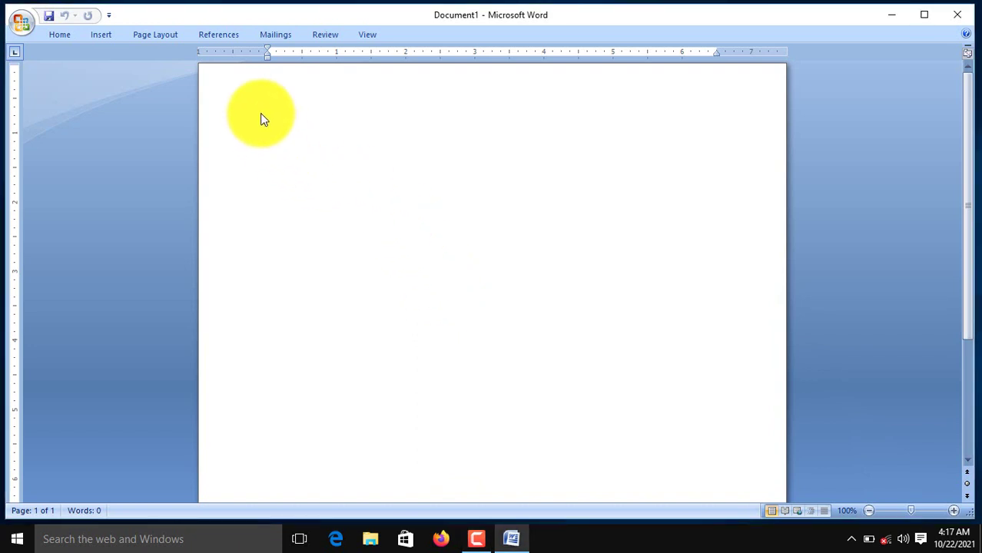
{"action": "type", "text": "=r"}
{"action": "type", "text": "and"}
{"action": "type", "text": "()"}
{"action": "key", "text": "Return"}
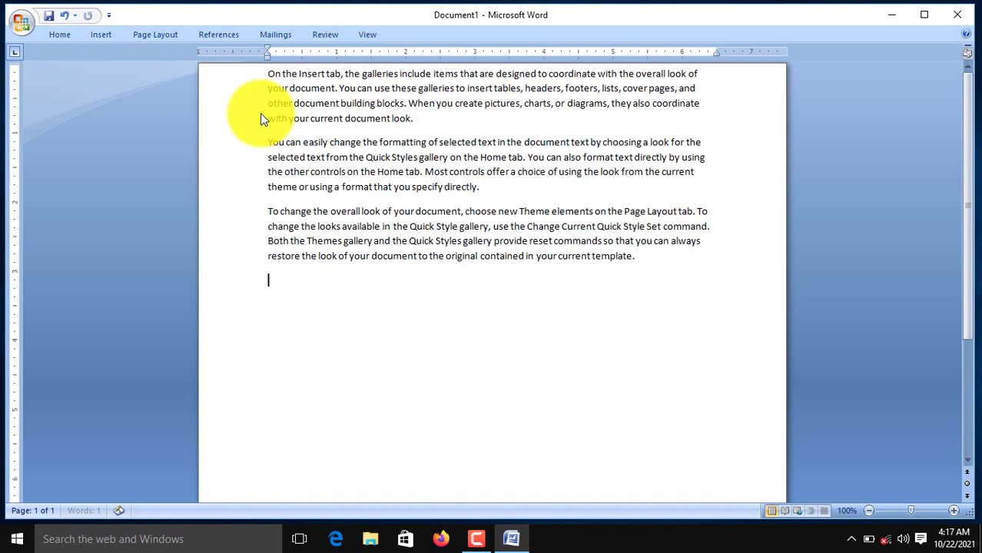
{"action": "left_click", "coordinate": [450, 125]}
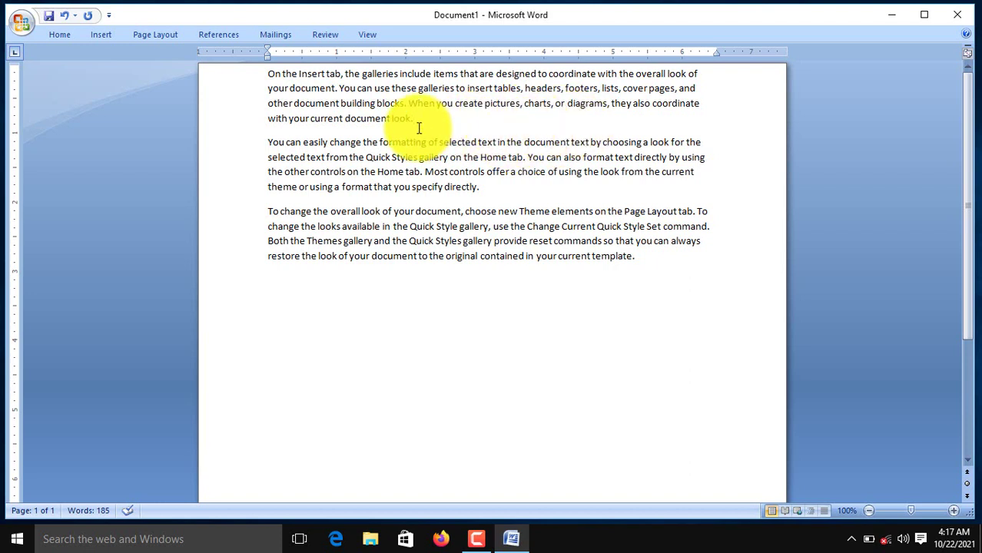
Insert the PicsArt_08-05-06.51.53-removebg-preview C.B.K logo from Pictures below the first paragraph
{"action": "left_click", "coordinate": [106, 36]}
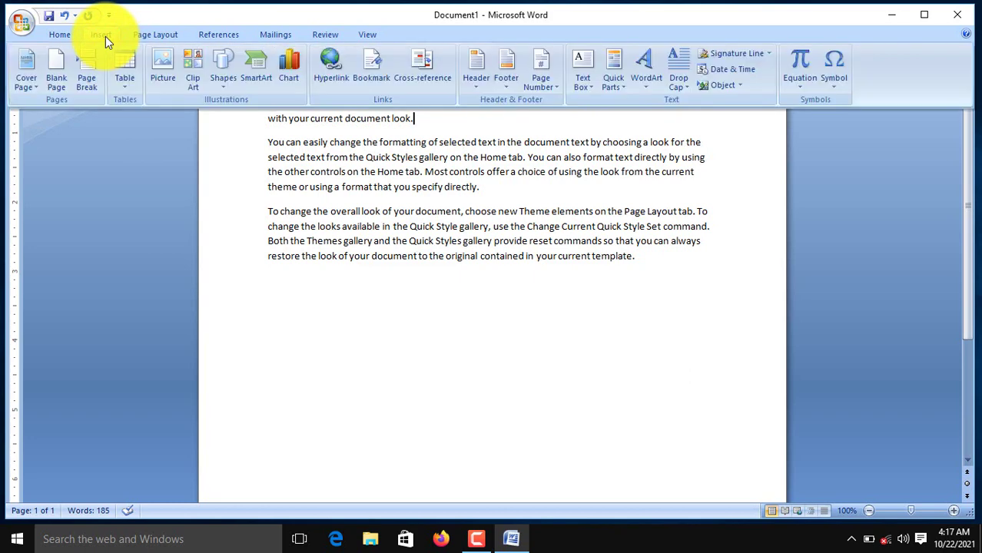
{"action": "left_click", "coordinate": [171, 77]}
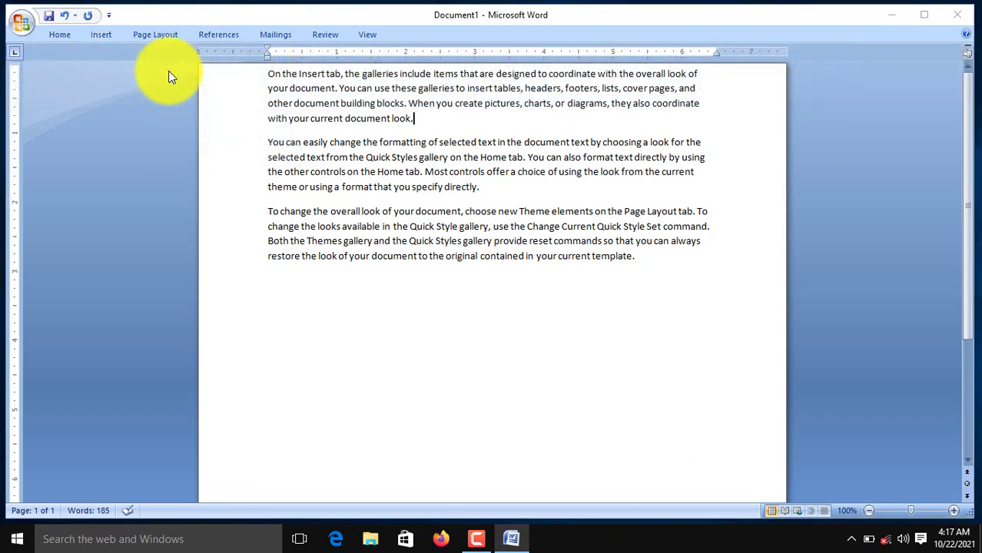
{"action": "scroll", "coordinate": [294, 161], "scroll_direction": "down", "scroll_amount": 3}
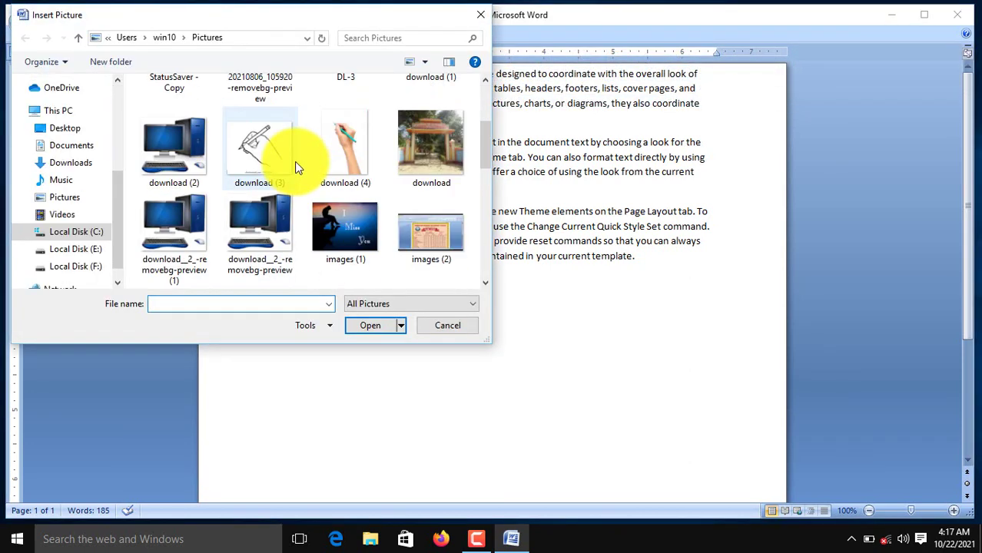
{"action": "scroll", "coordinate": [294, 161], "scroll_direction": "up", "scroll_amount": 3}
{"action": "scroll", "coordinate": [295, 162], "scroll_direction": "down", "scroll_amount": 2}
{"action": "scroll", "coordinate": [294, 161], "scroll_direction": "down", "scroll_amount": 2}
{"action": "scroll", "coordinate": [294, 162], "scroll_direction": "down", "scroll_amount": 4}
{"action": "scroll", "coordinate": [294, 158], "scroll_direction": "down", "scroll_amount": 1}
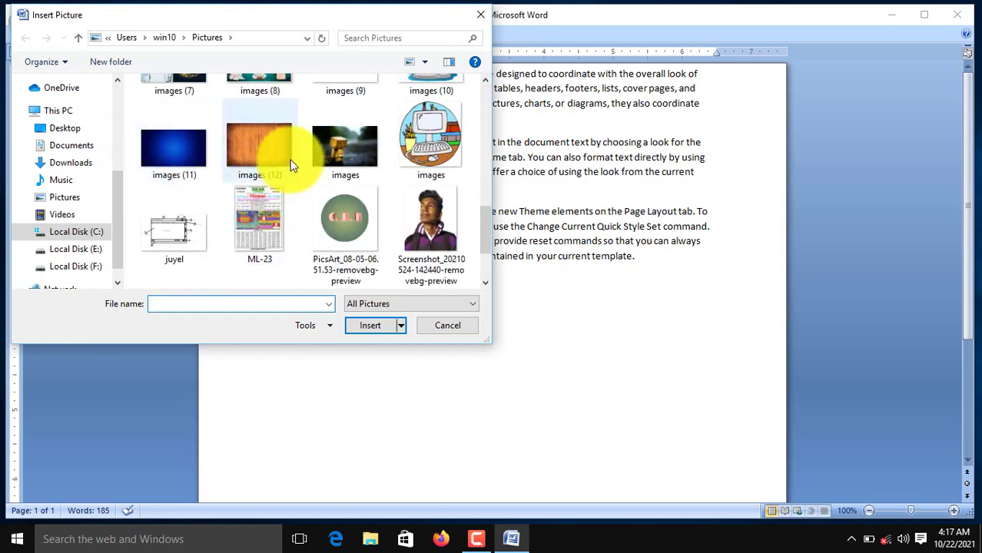
{"action": "left_click", "coordinate": [331, 220]}
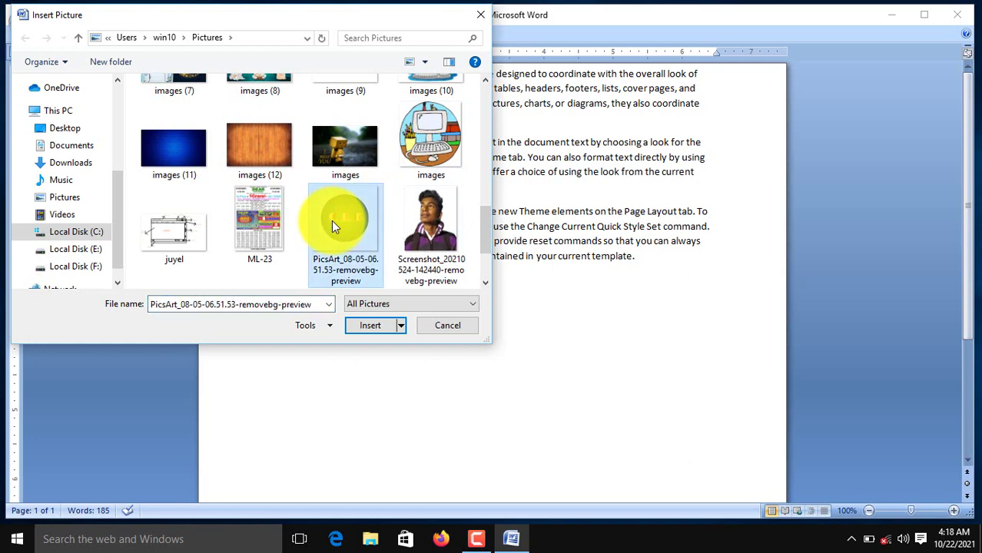
{"action": "left_click", "coordinate": [356, 322]}
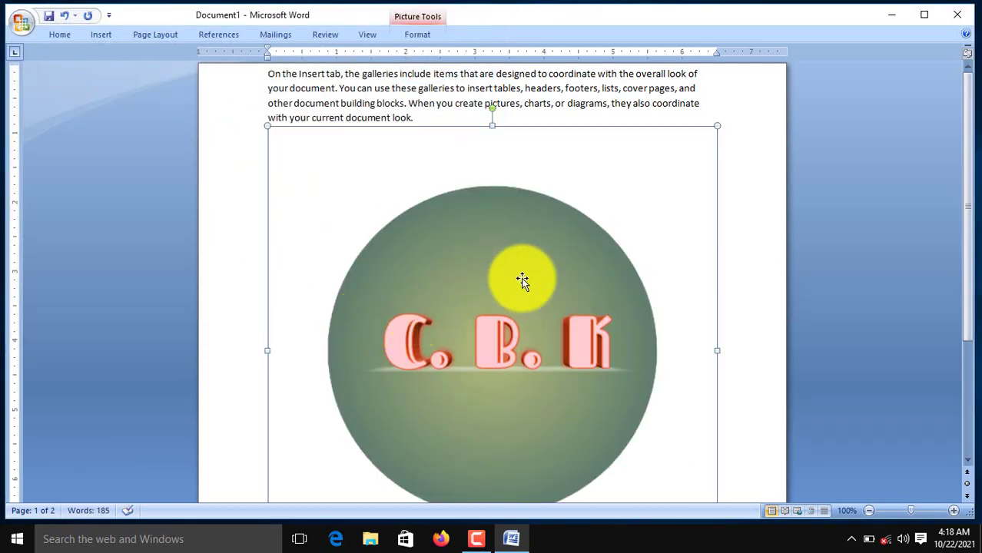
Drag the logo's corner handle inward until it is a small circle in the text
{"action": "scroll", "coordinate": [521, 280], "scroll_direction": "down", "scroll_amount": 4}
{"action": "scroll", "coordinate": [514, 276], "scroll_direction": "down", "scroll_amount": 1}
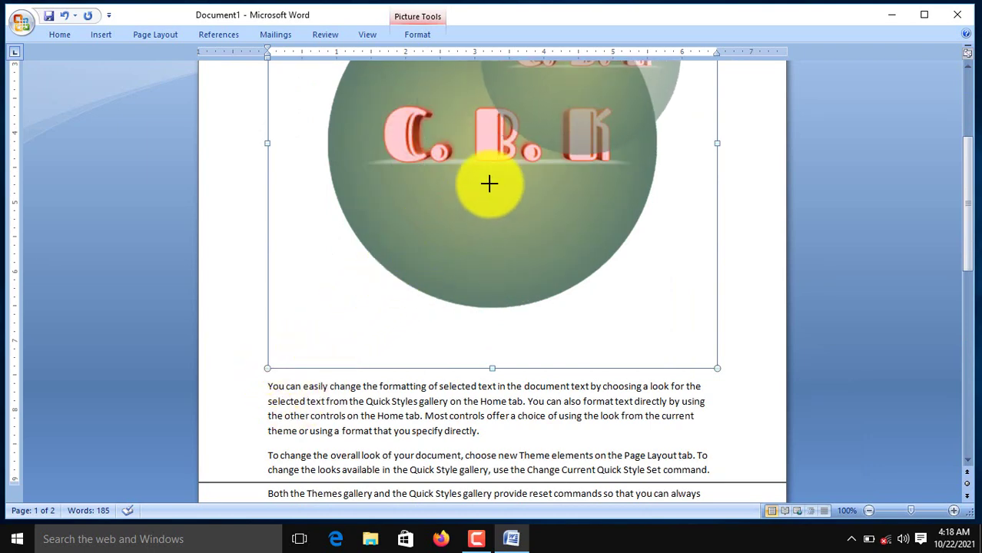
{"action": "left_click_drag", "start_coordinate": [498, 178], "coordinate": [496, 184]}
{"action": "scroll", "coordinate": [418, 231], "scroll_direction": "up", "scroll_amount": 3}
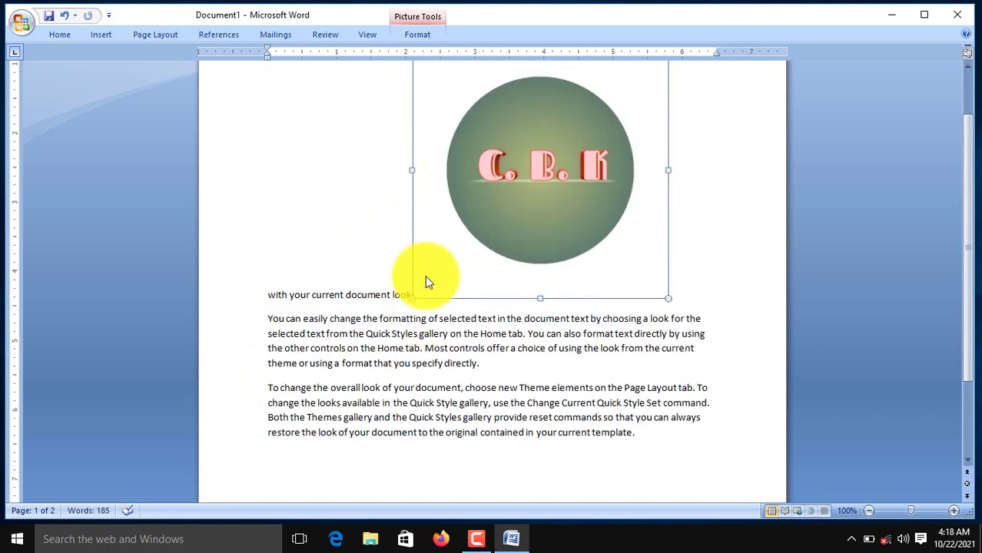
{"action": "left_click_drag", "start_coordinate": [414, 299], "coordinate": [557, 153]}
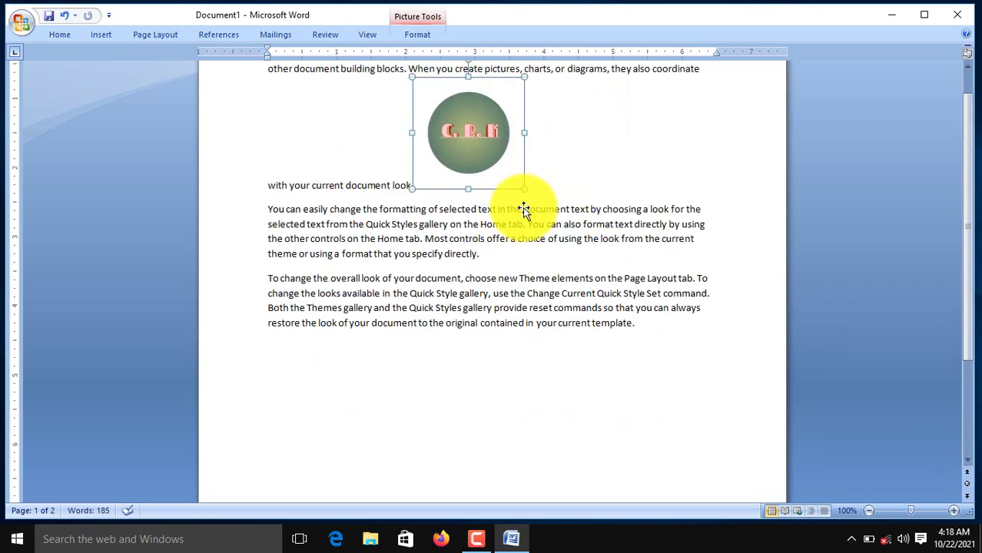
{"action": "left_click_drag", "start_coordinate": [414, 221], "coordinate": [474, 166]}
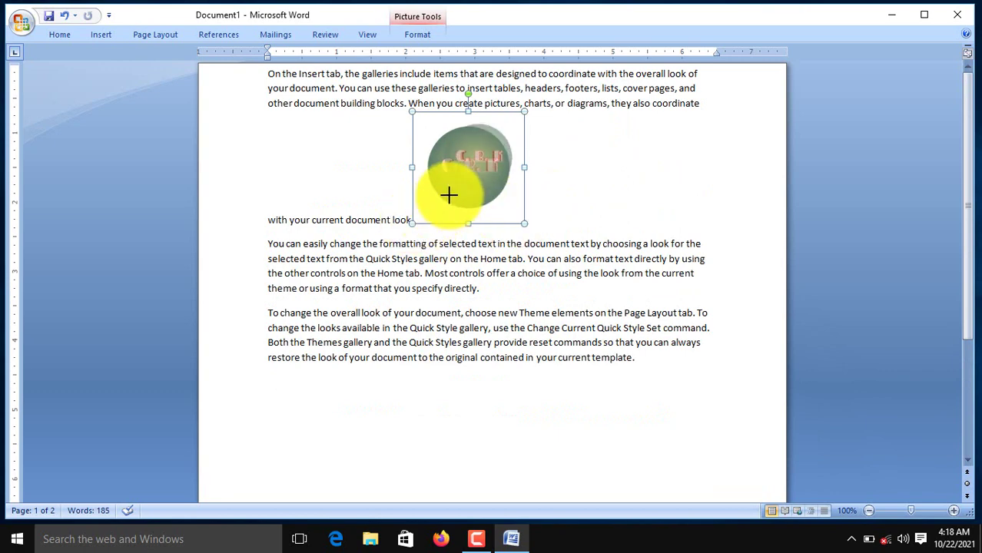
{"action": "left_click", "coordinate": [458, 150]}
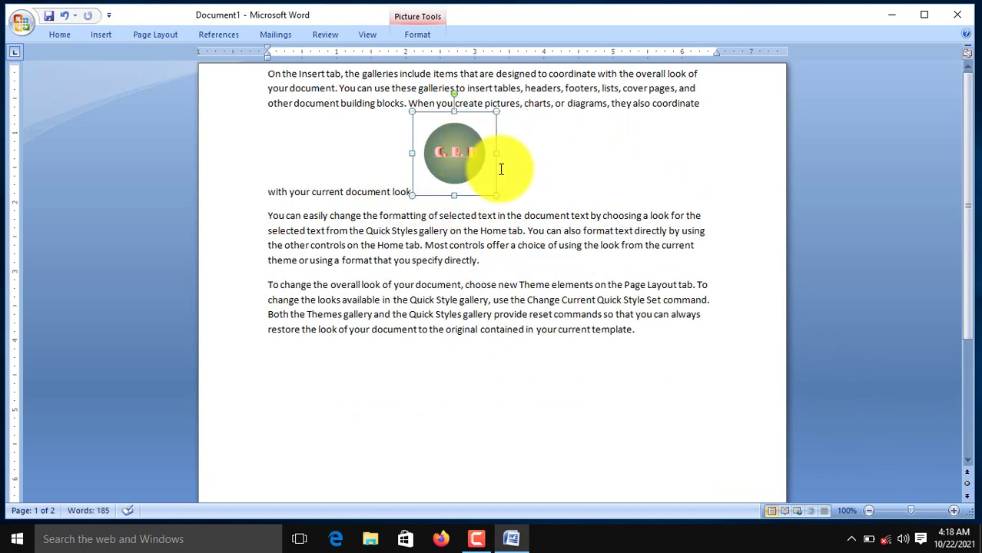
{"action": "left_click", "coordinate": [541, 176]}
{"action": "left_click_drag", "start_coordinate": [430, 157], "coordinate": [485, 151]}
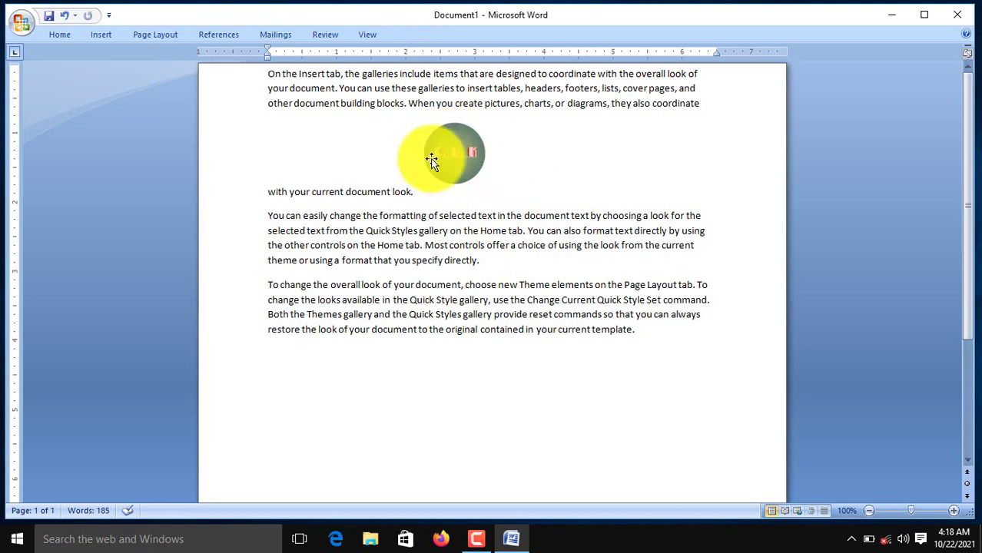
Set the C.B.K logo's text wrapping to Tight
{"action": "left_click", "coordinate": [449, 159]}
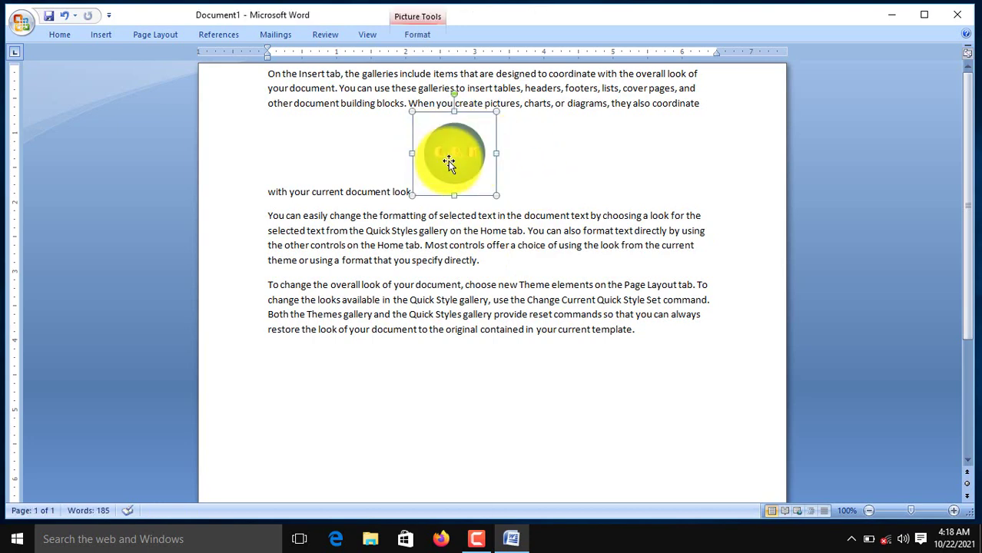
{"action": "left_click", "coordinate": [407, 37]}
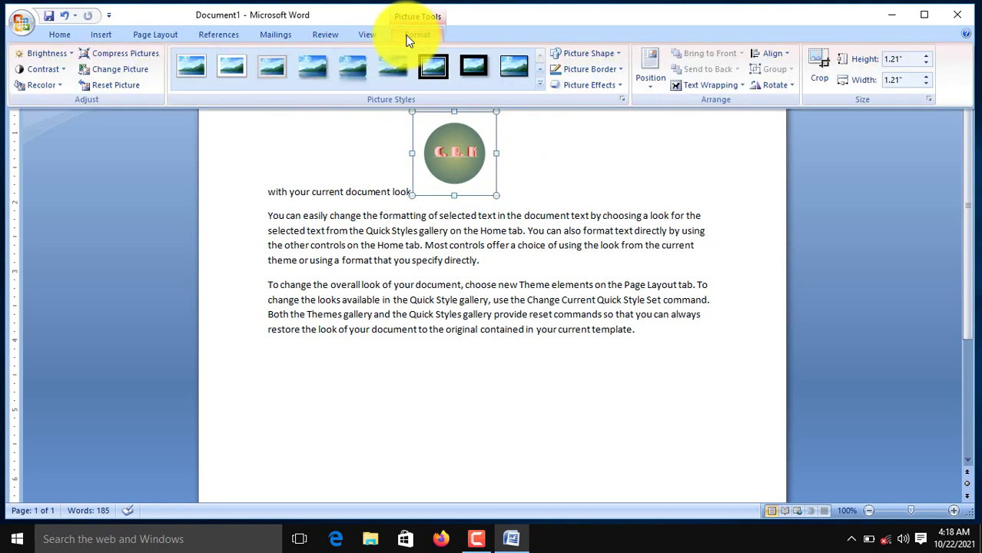
{"action": "left_click", "coordinate": [705, 86]}
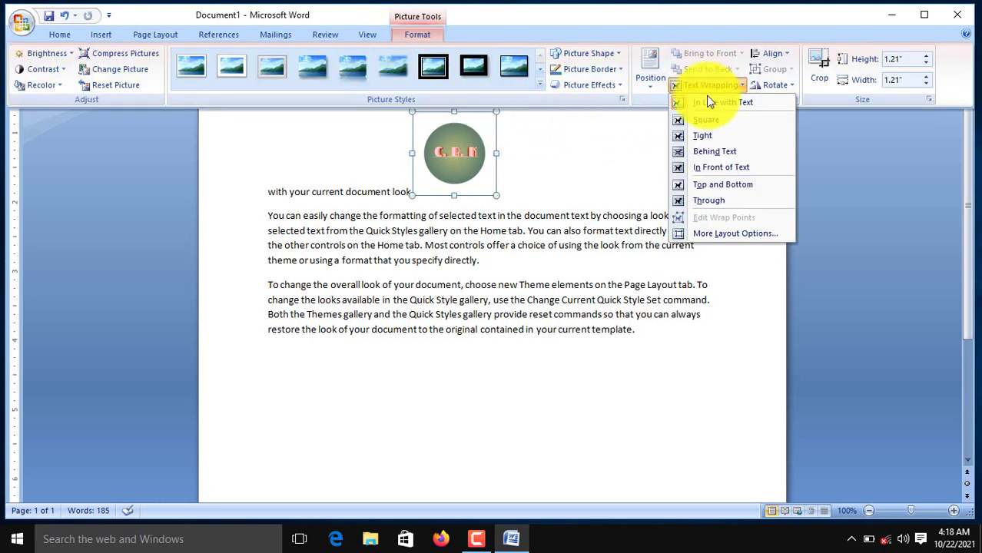
{"action": "left_click", "coordinate": [706, 136]}
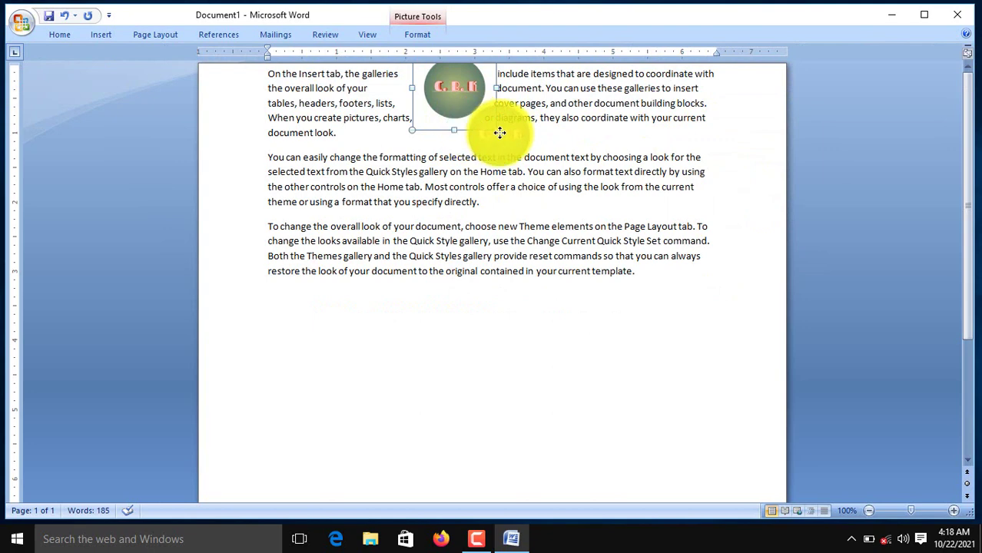
Drag the logo up into the first paragraph toward its right side
{"action": "left_click_drag", "start_coordinate": [476, 128], "coordinate": [515, 113]}
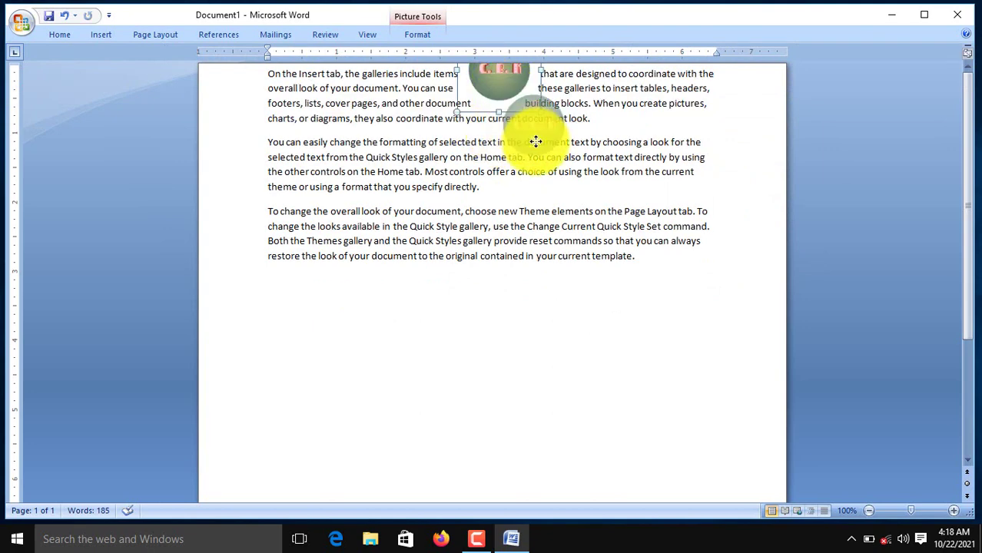
{"action": "left_click_drag", "start_coordinate": [515, 114], "coordinate": [612, 148]}
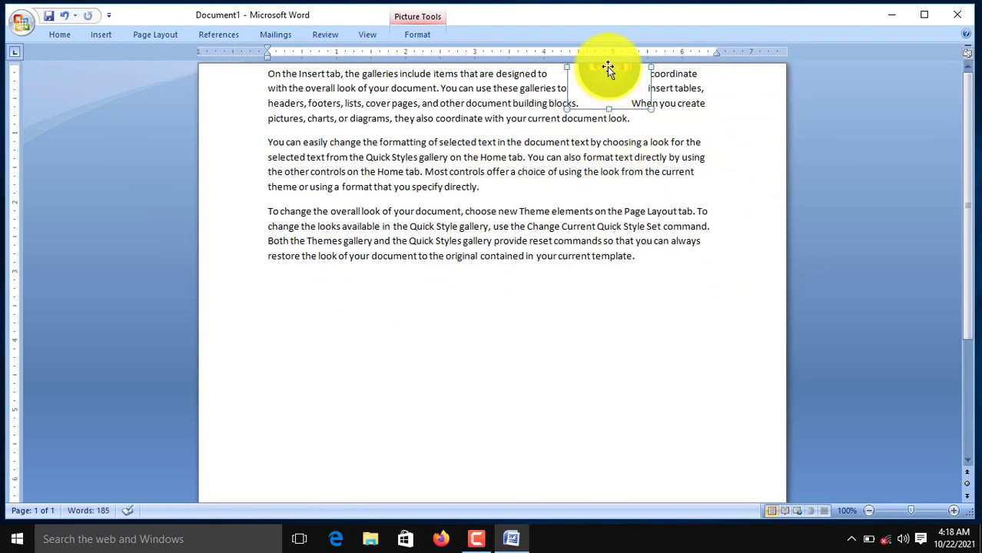
{"action": "left_click_drag", "start_coordinate": [607, 70], "coordinate": [639, 135]}
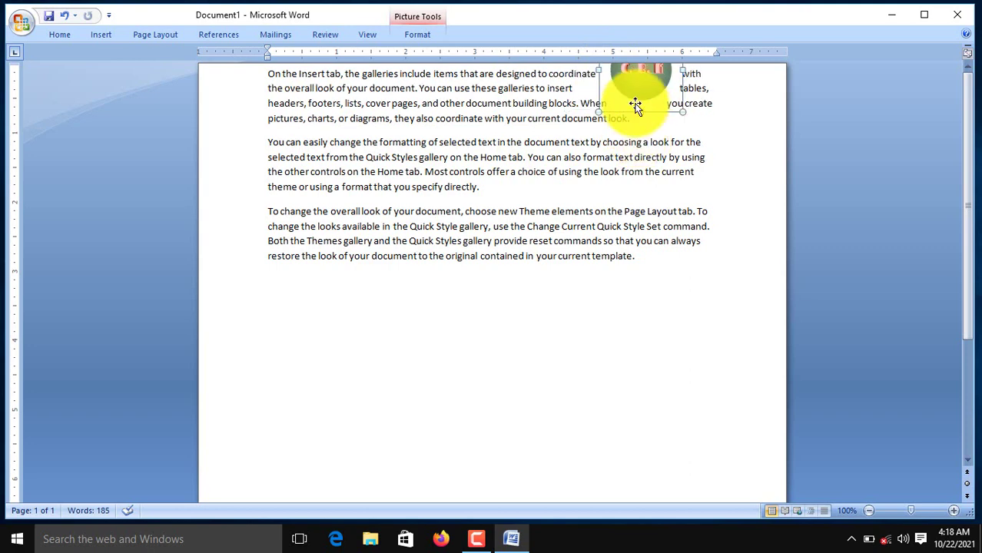
{"action": "left_click_drag", "start_coordinate": [631, 83], "coordinate": [636, 193]}
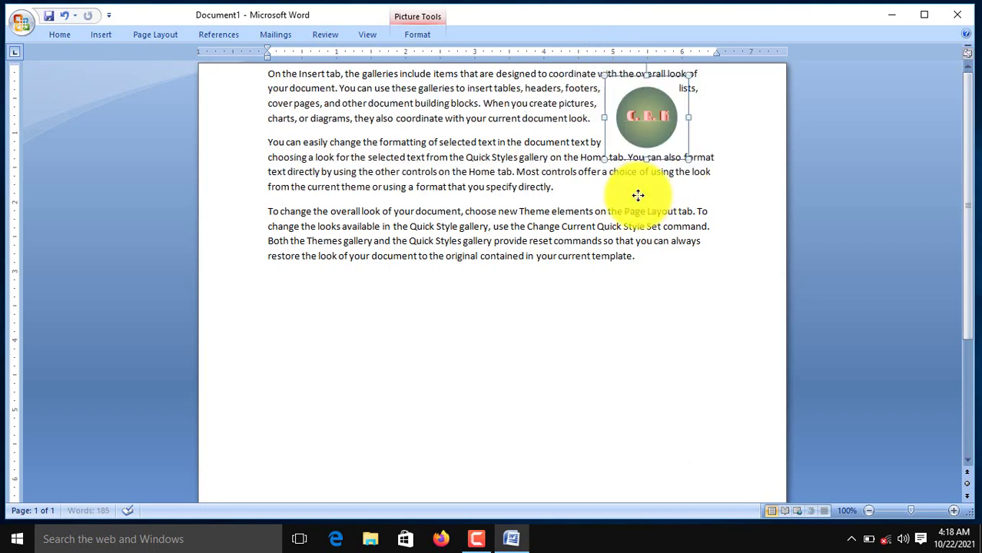
Settle the logo at the top right of the first paragraph with text wrapping around it
{"action": "left_click", "coordinate": [694, 289]}
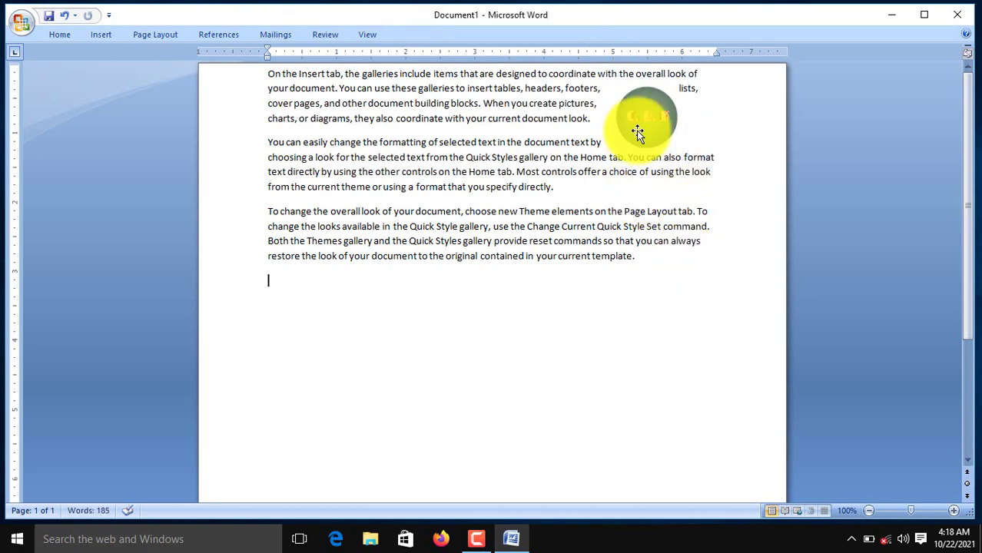
{"action": "mouse_move", "coordinate": [640, 109]}
{"action": "left_mouse_down"}
{"action": "mouse_move", "coordinate": [651, 117]}
{"action": "mouse_move", "coordinate": [653, 86]}
{"action": "left_mouse_up"}
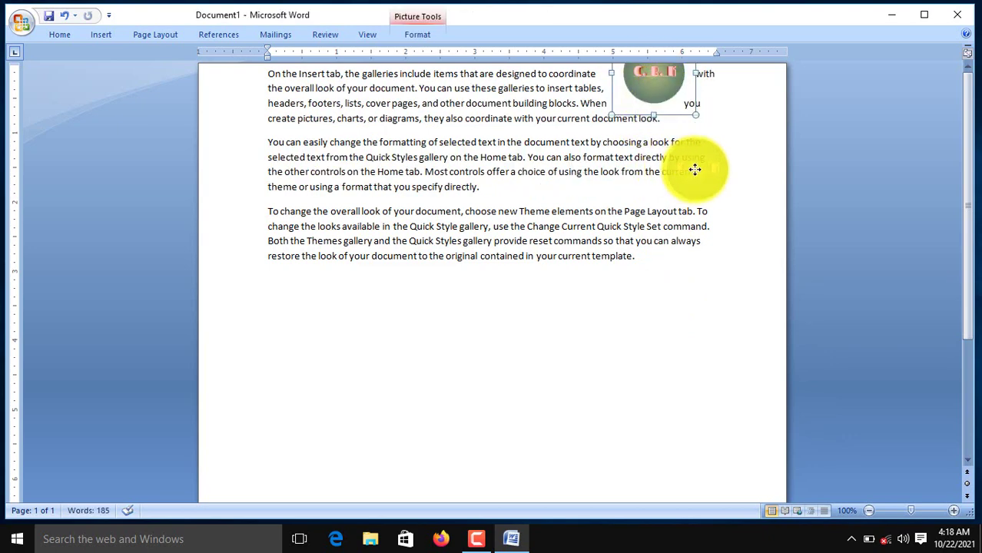
{"action": "left_click_drag", "start_coordinate": [677, 169], "coordinate": [692, 169]}
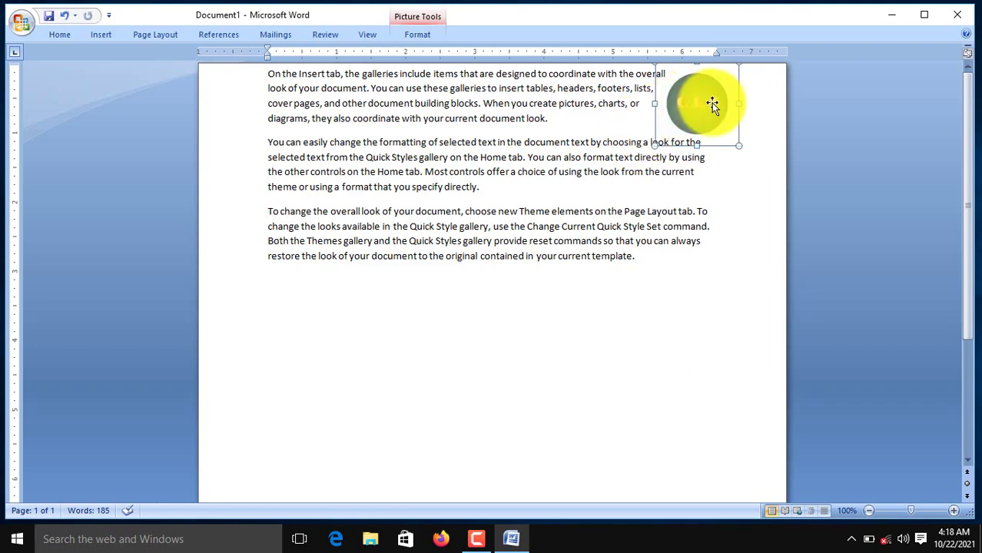
{"action": "left_click_drag", "start_coordinate": [683, 100], "coordinate": [651, 189]}
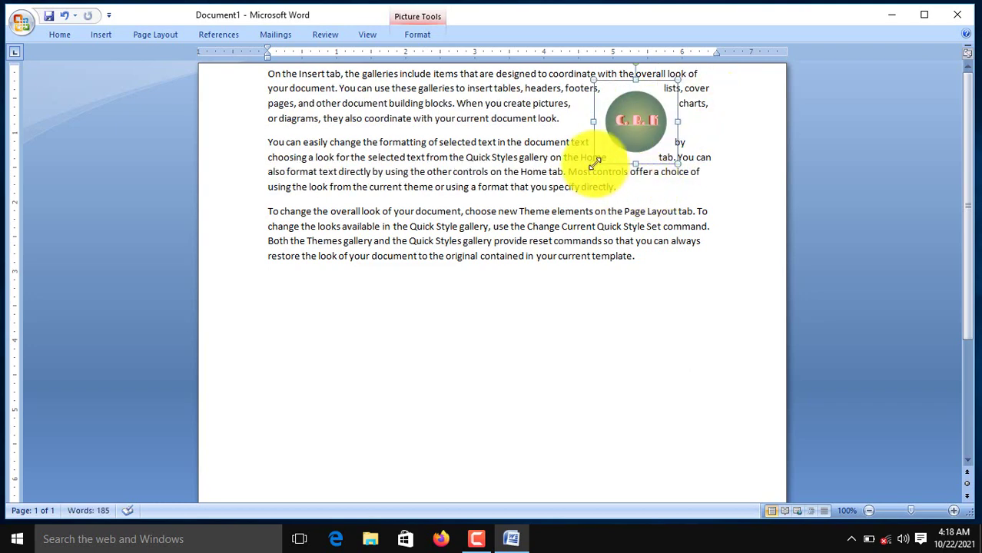
{"action": "left_click_drag", "start_coordinate": [589, 169], "coordinate": [572, 180]}
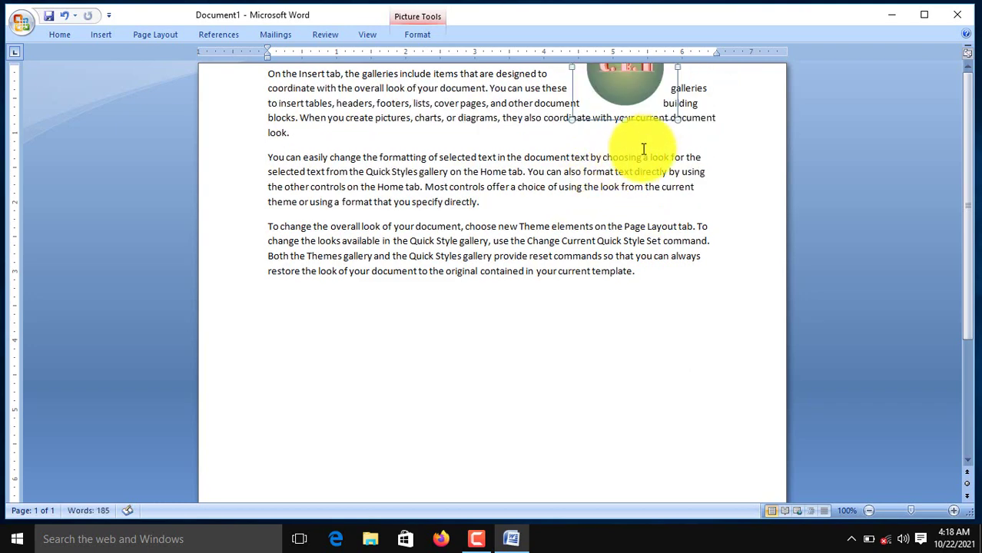
{"action": "left_click_drag", "start_coordinate": [617, 85], "coordinate": [650, 157]}
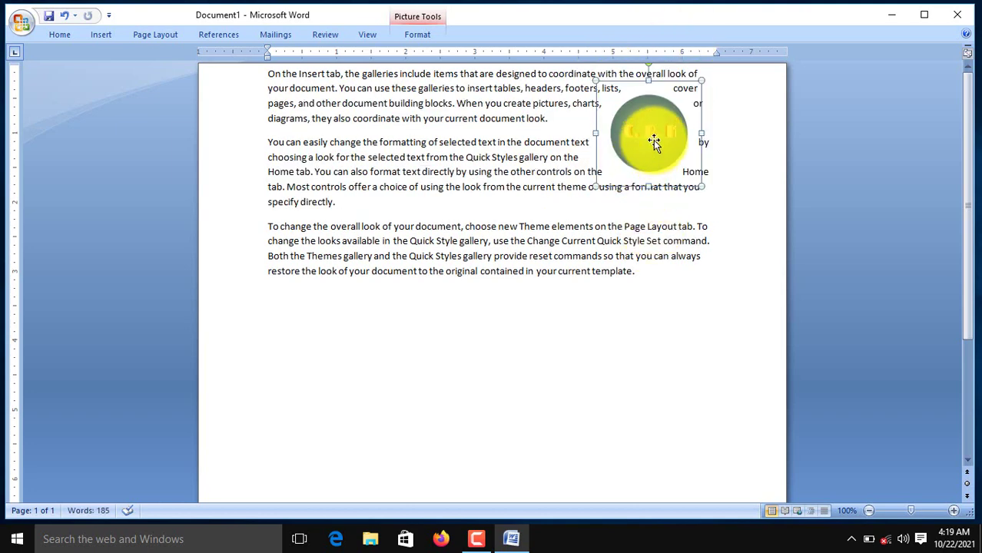
{"action": "mouse_move", "coordinate": [651, 157]}
{"action": "left_mouse_down"}
{"action": "mouse_move", "coordinate": [675, 138]}
{"action": "mouse_move", "coordinate": [611, 193]}
{"action": "left_mouse_up"}
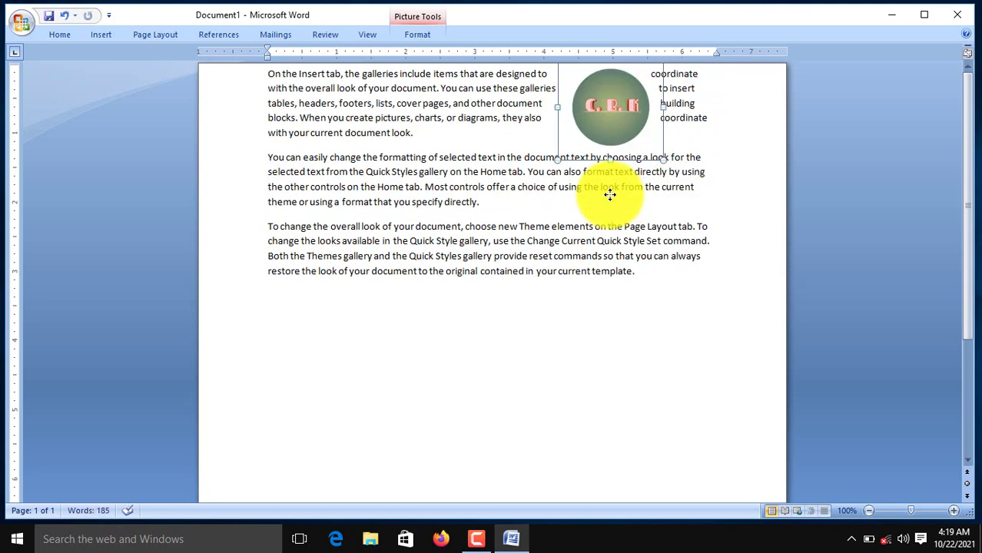
{"action": "left_click", "coordinate": [605, 298]}
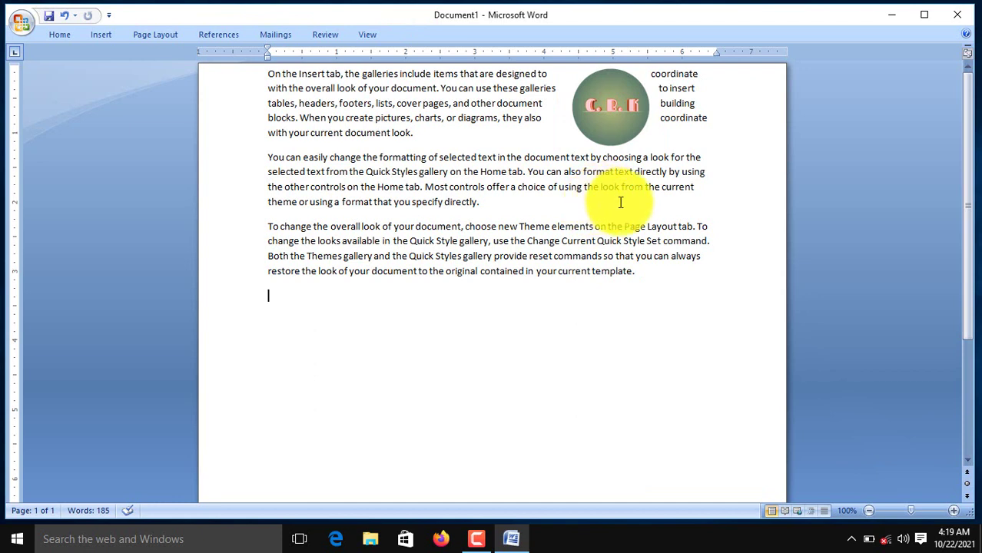
{"action": "left_click", "coordinate": [600, 127]}
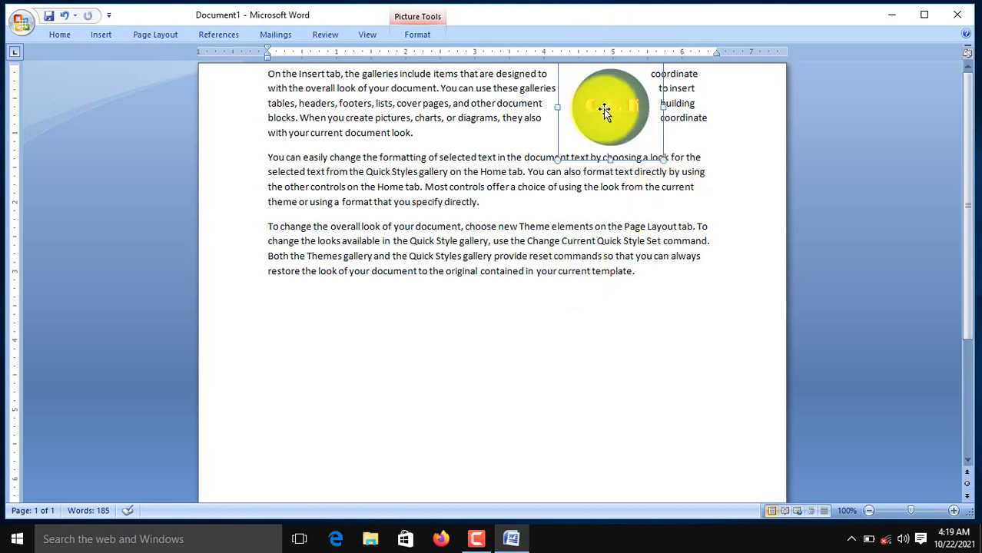
Apply a light square-framed preset from the Picture Styles gallery to the logo
{"action": "left_click", "coordinate": [113, 37]}
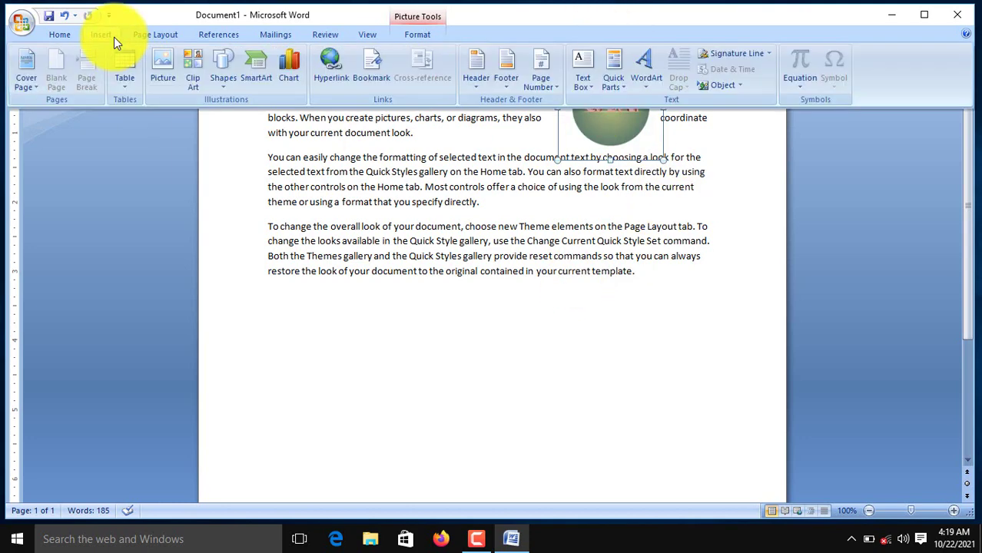
{"action": "left_click", "coordinate": [601, 161]}
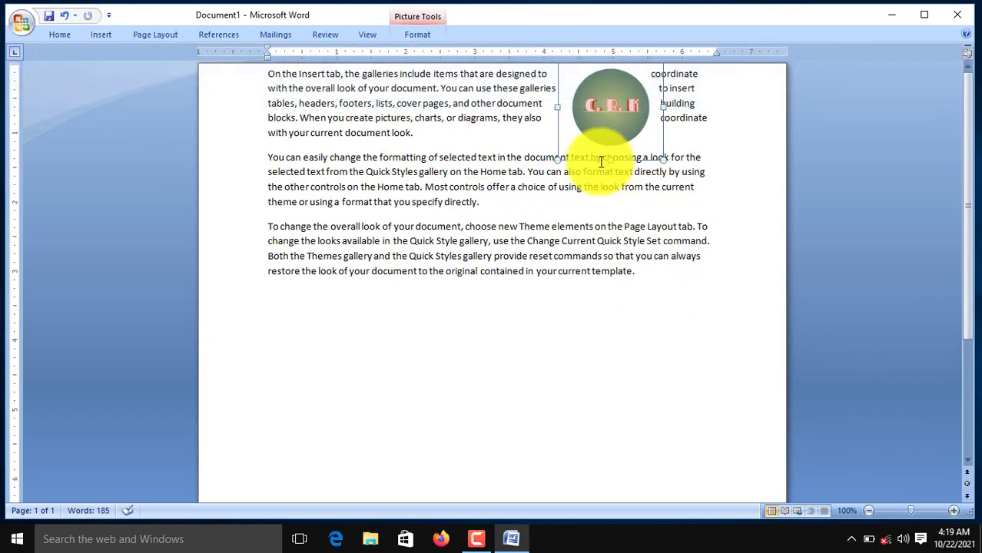
{"action": "left_click", "coordinate": [416, 40]}
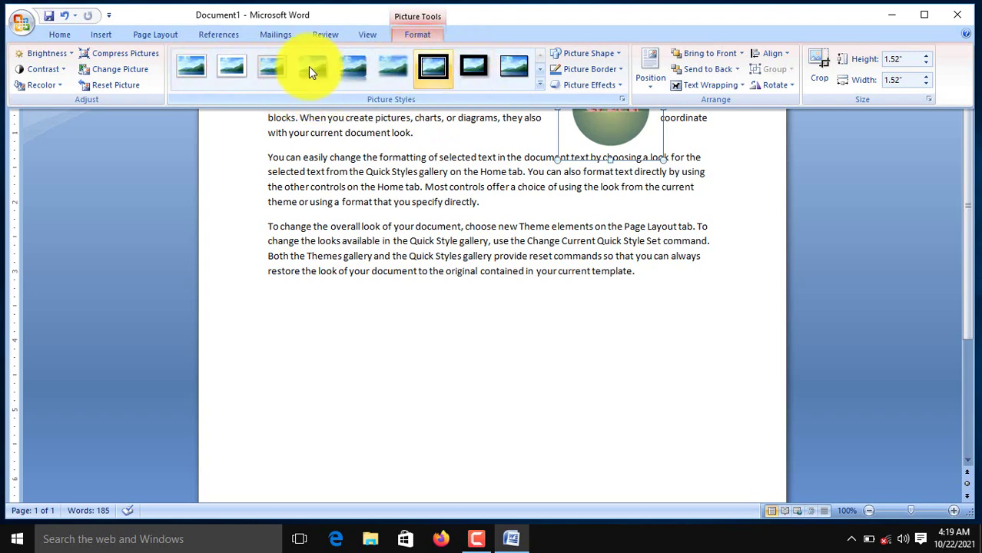
{"action": "left_click", "coordinate": [239, 63]}
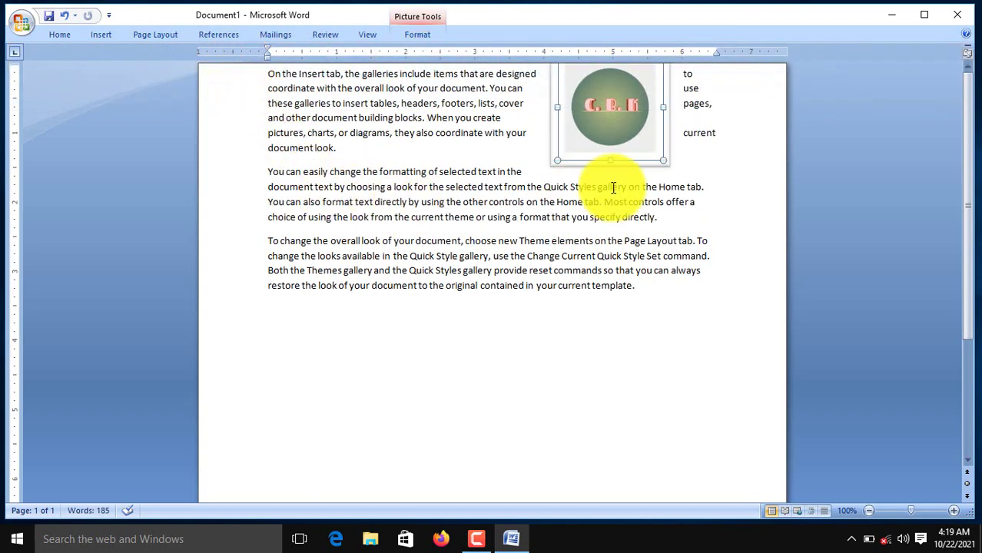
Move the logo down beside the second and third paragraphs
{"action": "left_click_drag", "start_coordinate": [609, 107], "coordinate": [615, 286]}
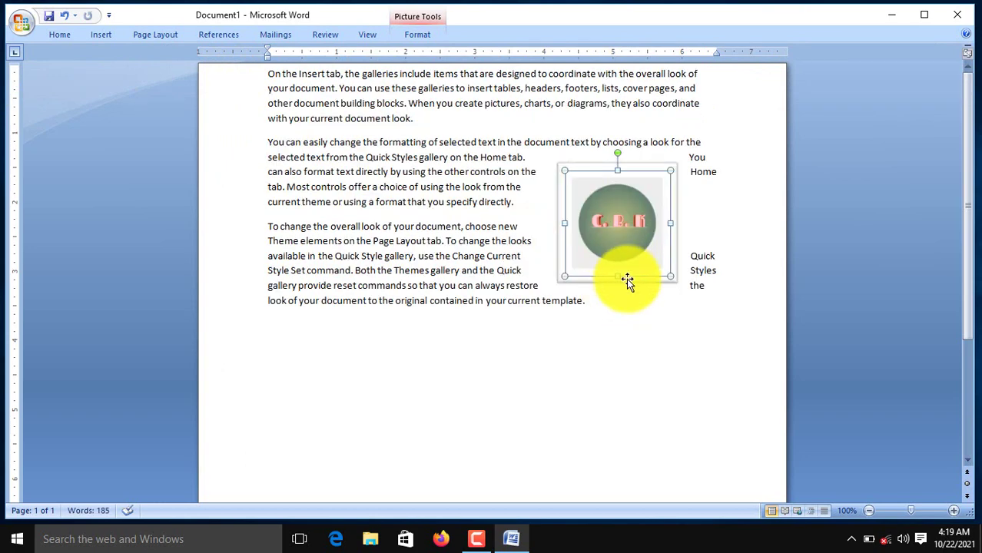
{"action": "left_click", "coordinate": [639, 321]}
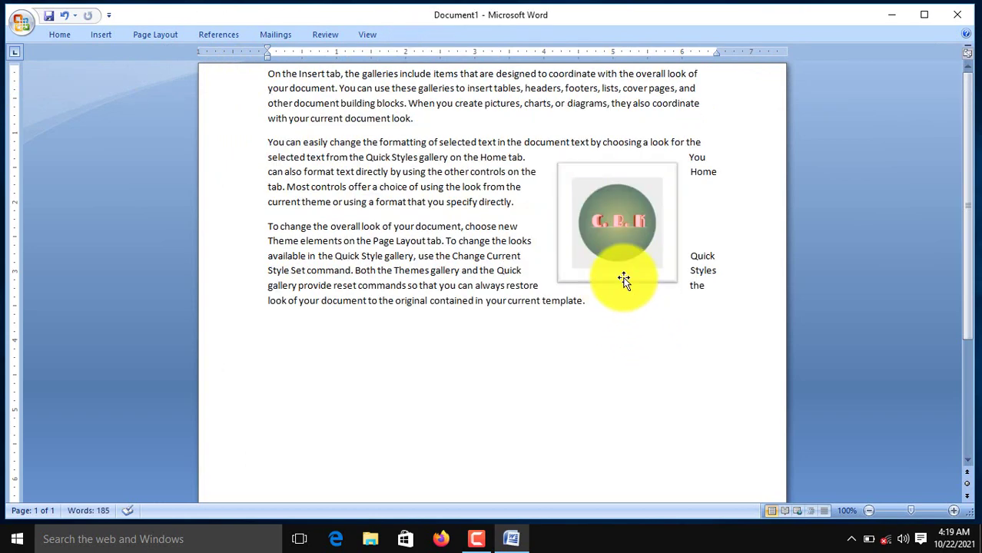
{"action": "left_click", "coordinate": [620, 247]}
{"action": "left_click", "coordinate": [659, 351]}
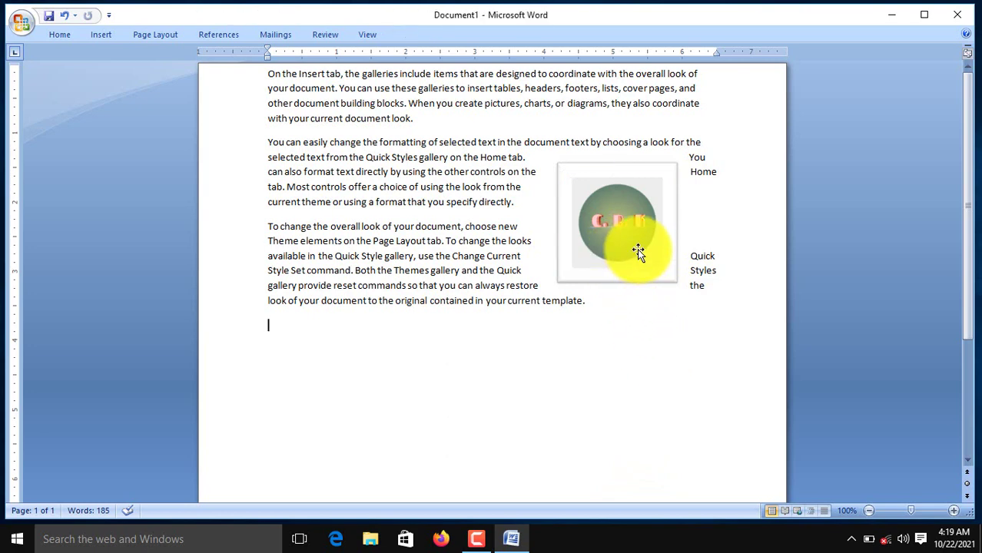
{"action": "left_click", "coordinate": [636, 248]}
Apply the Reflected Rounded Rectangle picture style to the logo
{"action": "left_click", "coordinate": [415, 35]}
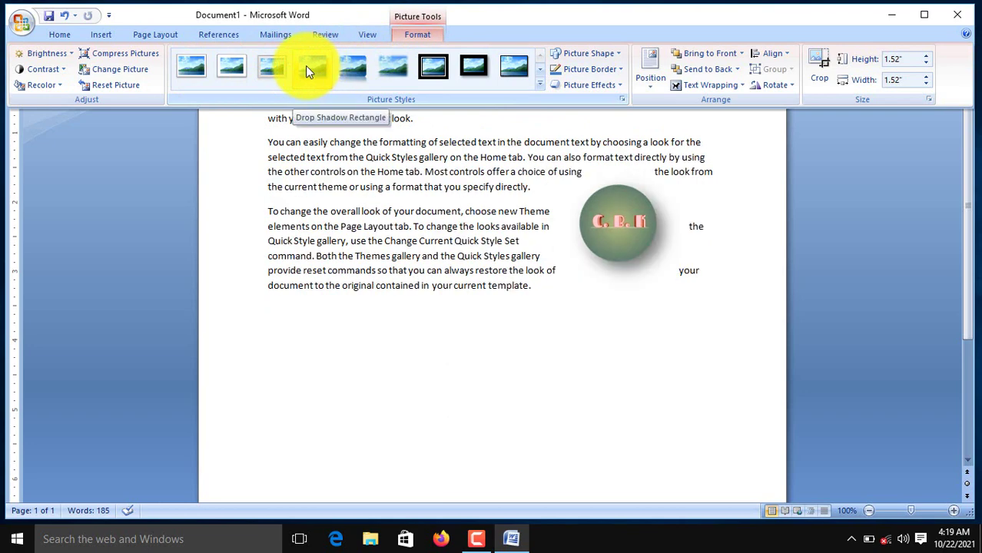
{"action": "left_click", "coordinate": [360, 65]}
{"action": "left_click", "coordinate": [609, 322]}
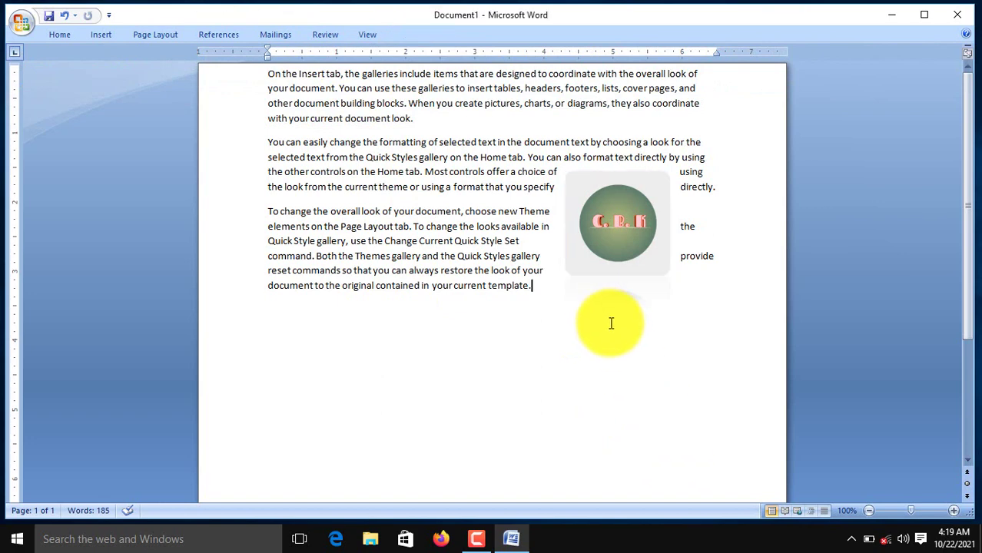
{"action": "left_click", "coordinate": [617, 250]}
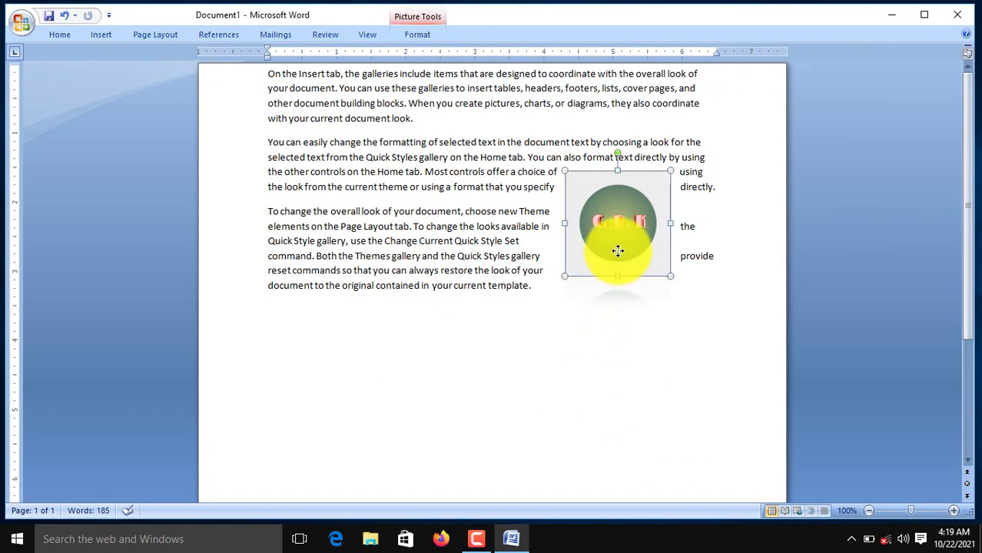
{"action": "left_click", "coordinate": [422, 36]}
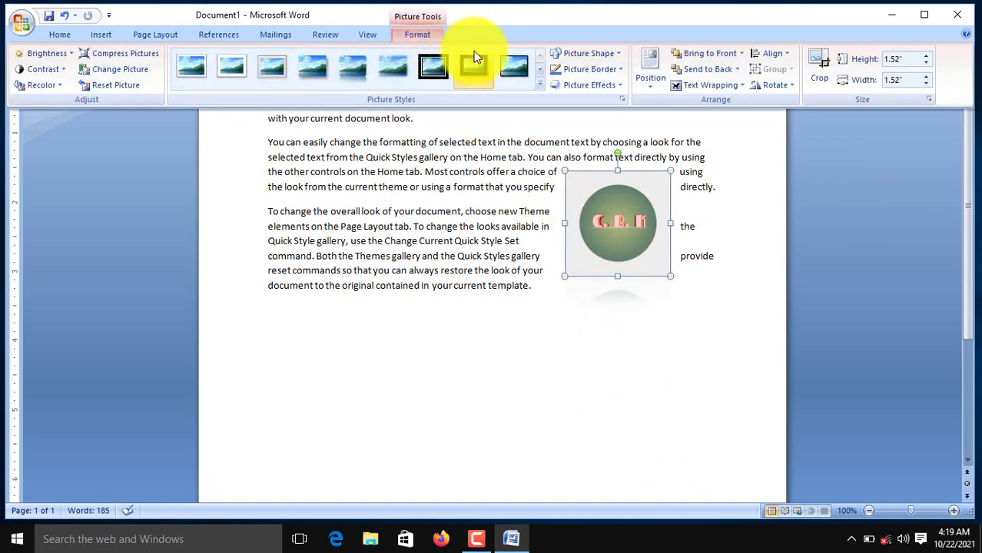
{"action": "left_click", "coordinate": [580, 54]}
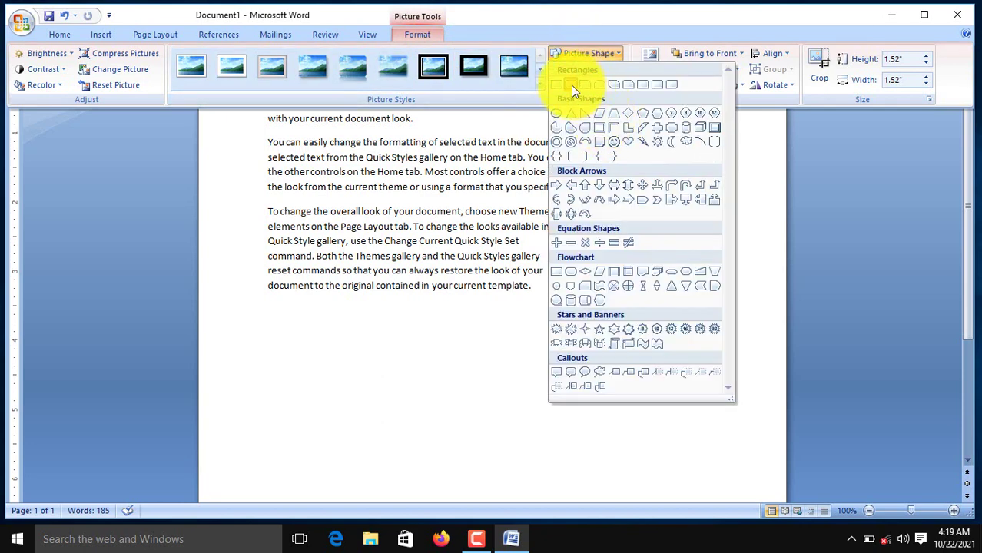
Reshape the logo picture into a rounded rectangle
{"action": "left_click", "coordinate": [571, 85]}
{"action": "left_click", "coordinate": [658, 400]}
{"action": "left_click", "coordinate": [616, 247]}
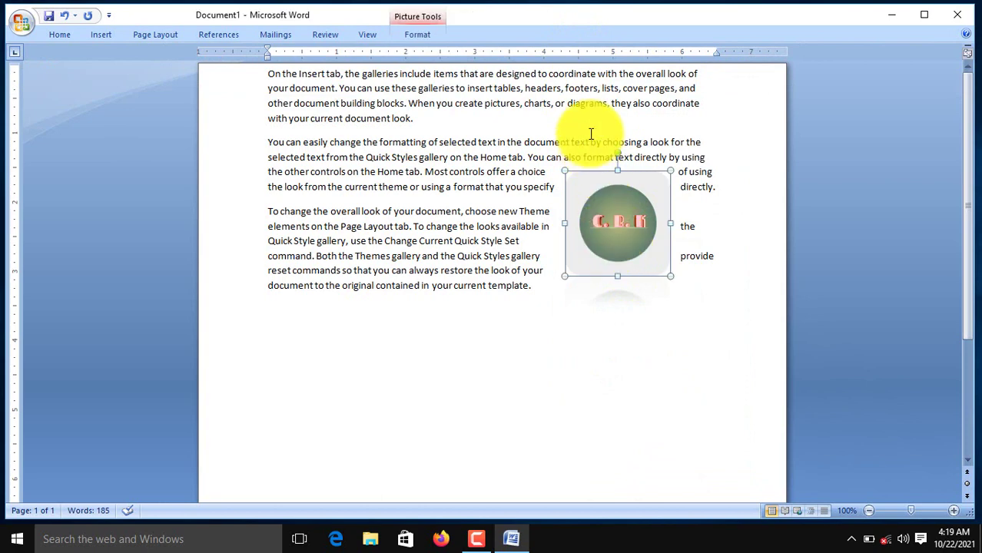
Give the logo a red picture border
{"action": "left_click", "coordinate": [421, 35]}
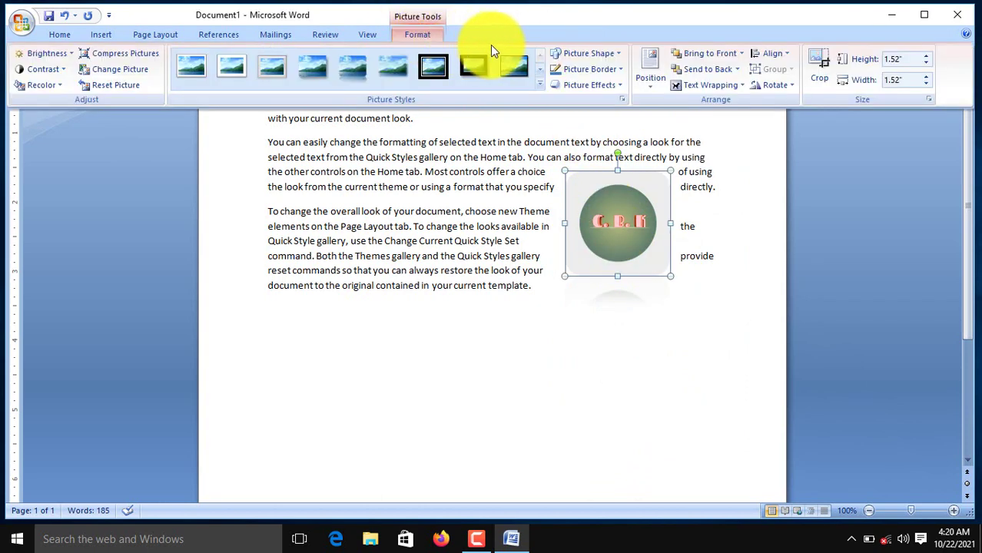
{"action": "left_click", "coordinate": [580, 70]}
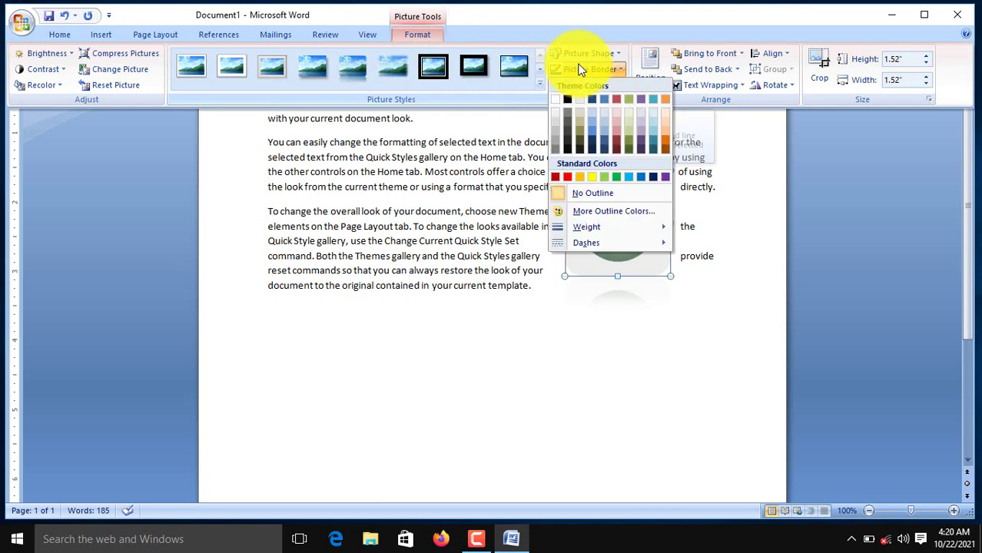
{"action": "left_click", "coordinate": [570, 173]}
{"action": "left_click", "coordinate": [631, 392]}
{"action": "left_click", "coordinate": [615, 242]}
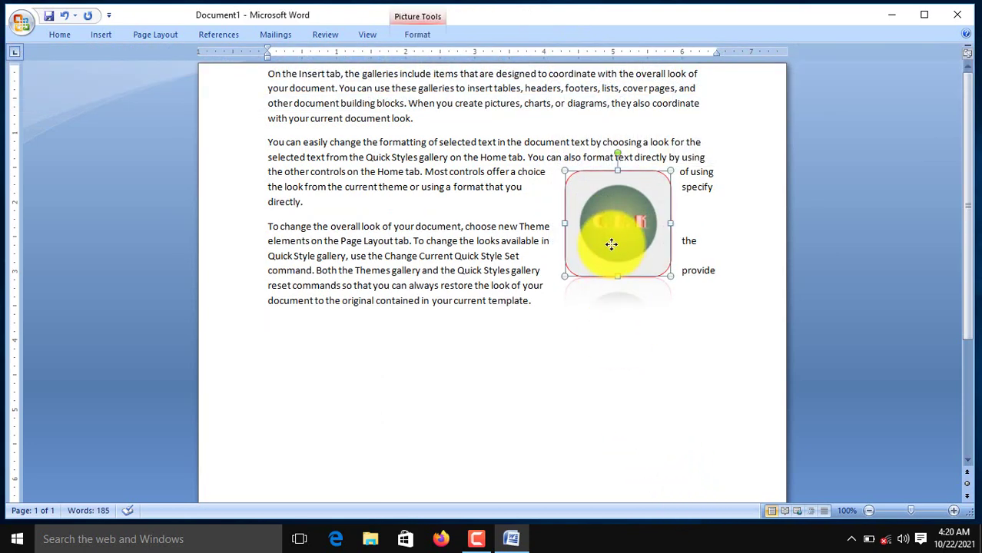
{"action": "left_click", "coordinate": [427, 36]}
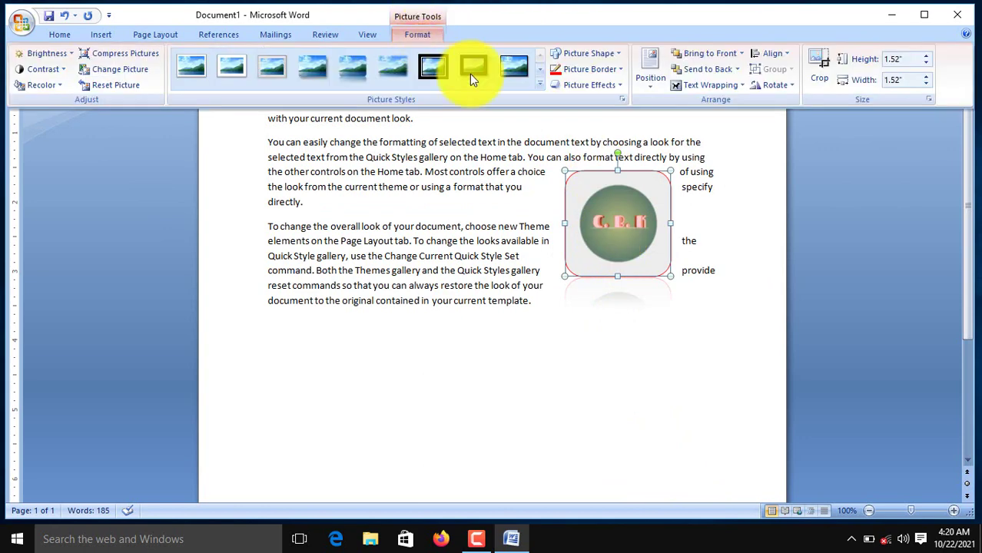
Apply an Outer shadow effect to the logo
{"action": "left_click", "coordinate": [592, 86]}
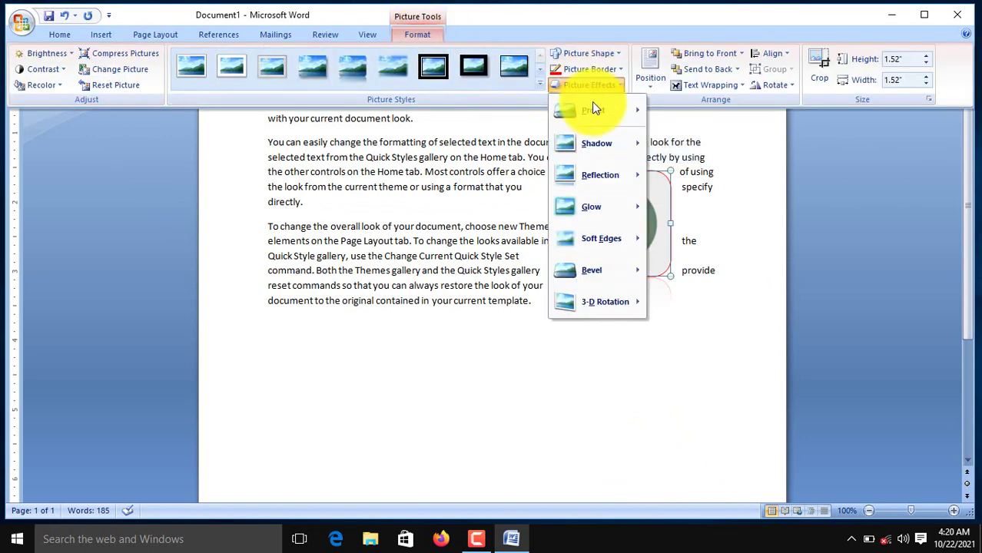
{"action": "mouse_move", "coordinate": [589, 150]}
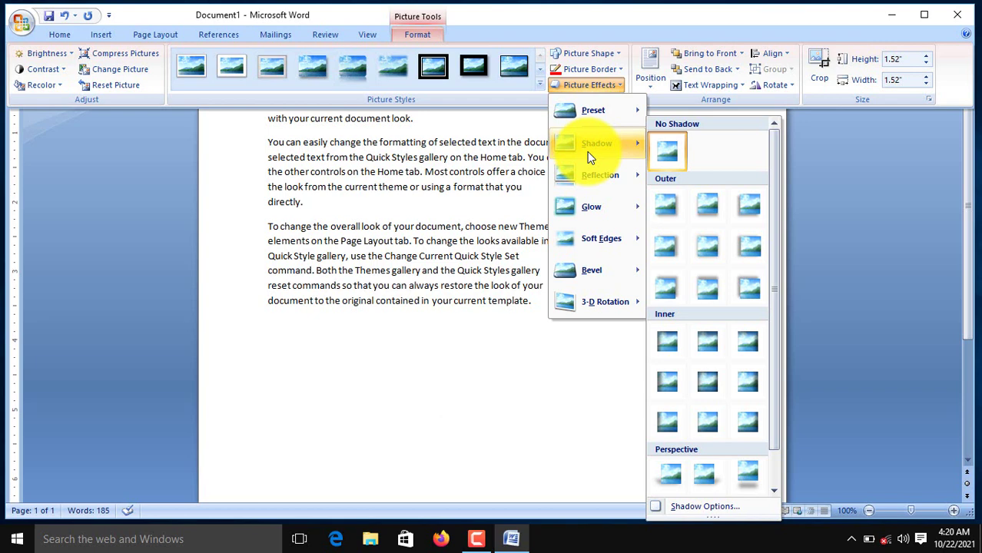
{"action": "mouse_move", "coordinate": [588, 301]}
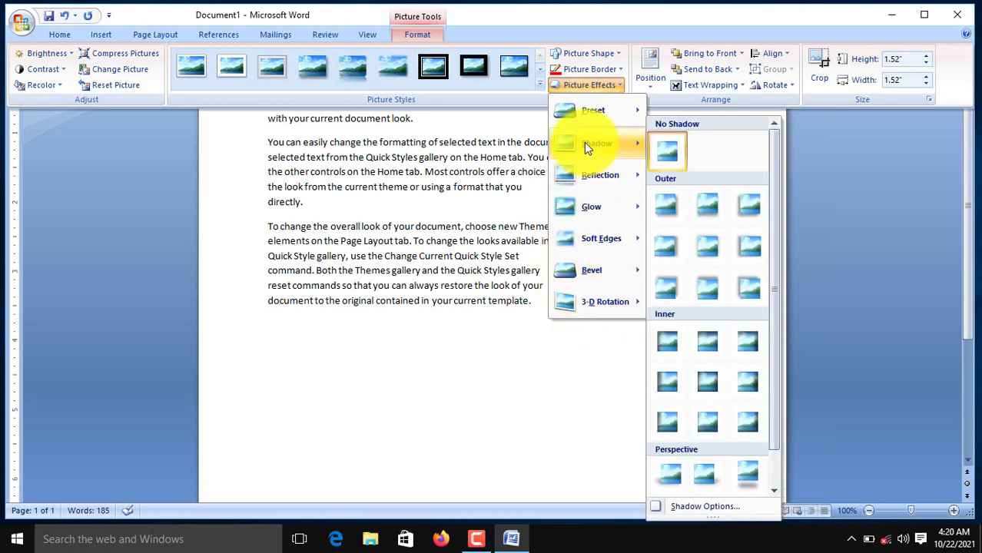
{"action": "left_click", "coordinate": [749, 288]}
{"action": "left_click", "coordinate": [598, 361]}
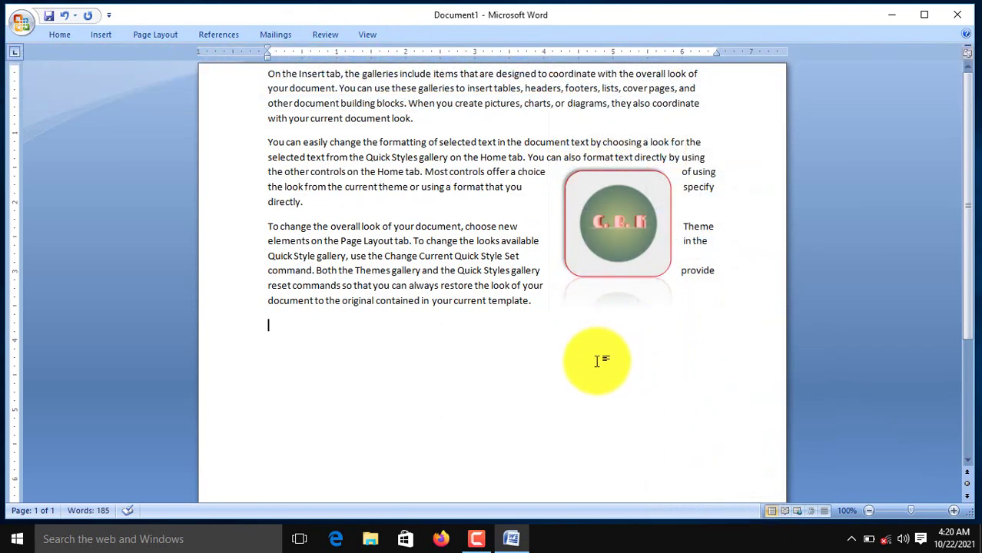
Switch the logo's shadow to a Perspective preset cast beneath it
{"action": "left_click", "coordinate": [604, 244]}
{"action": "left_click", "coordinate": [411, 35]}
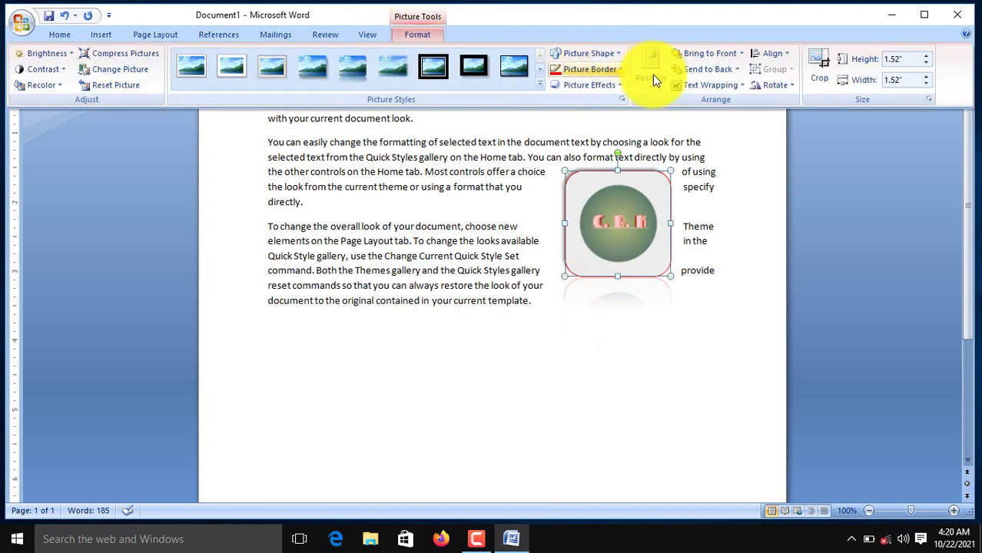
{"action": "left_click", "coordinate": [569, 85]}
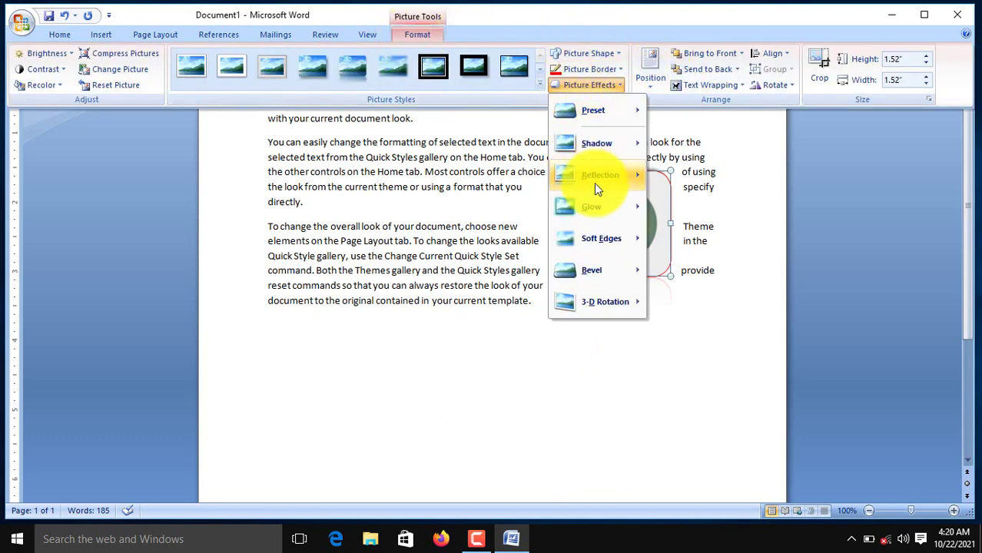
{"action": "mouse_move", "coordinate": [584, 146]}
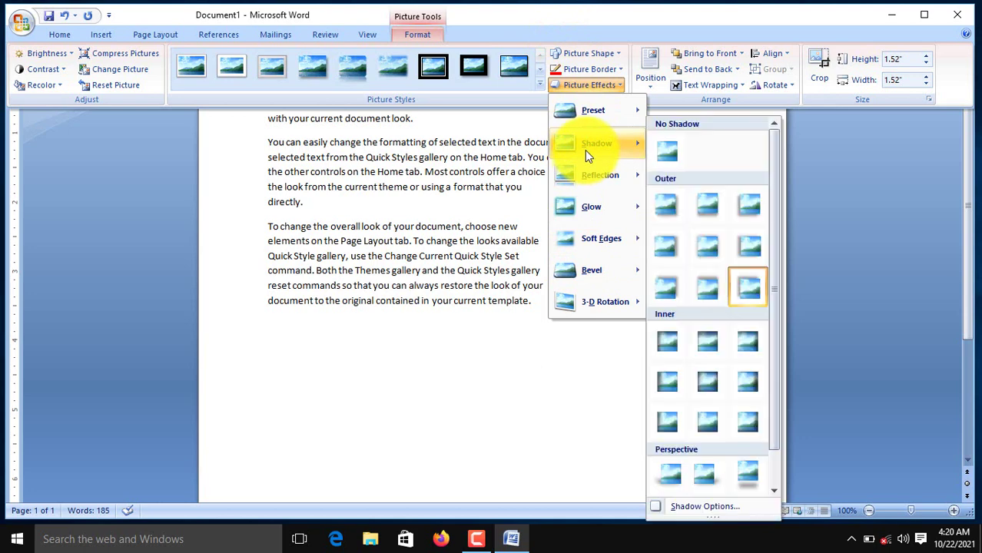
{"action": "scroll", "coordinate": [716, 288], "scroll_direction": "down", "scroll_amount": 1}
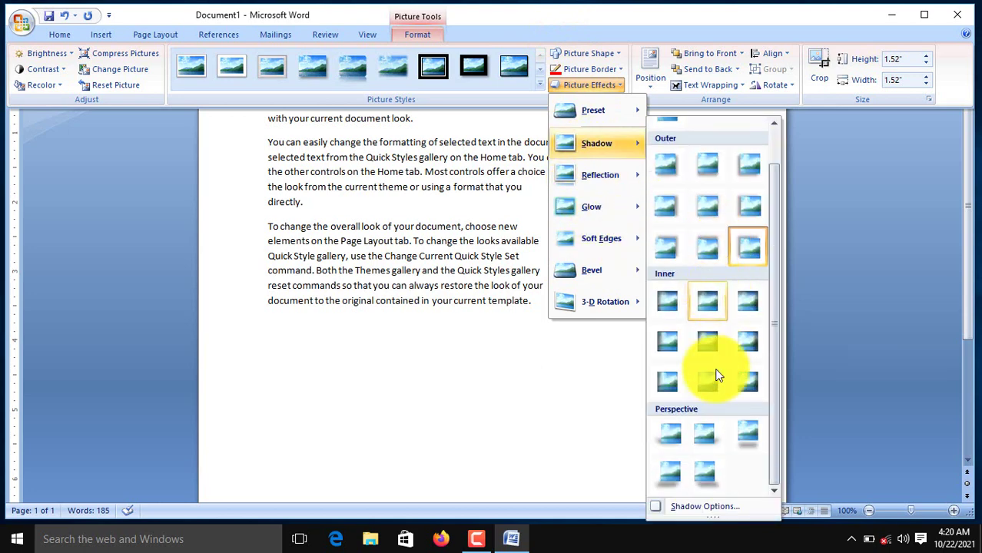
{"action": "left_click", "coordinate": [749, 438]}
{"action": "left_click", "coordinate": [576, 335]}
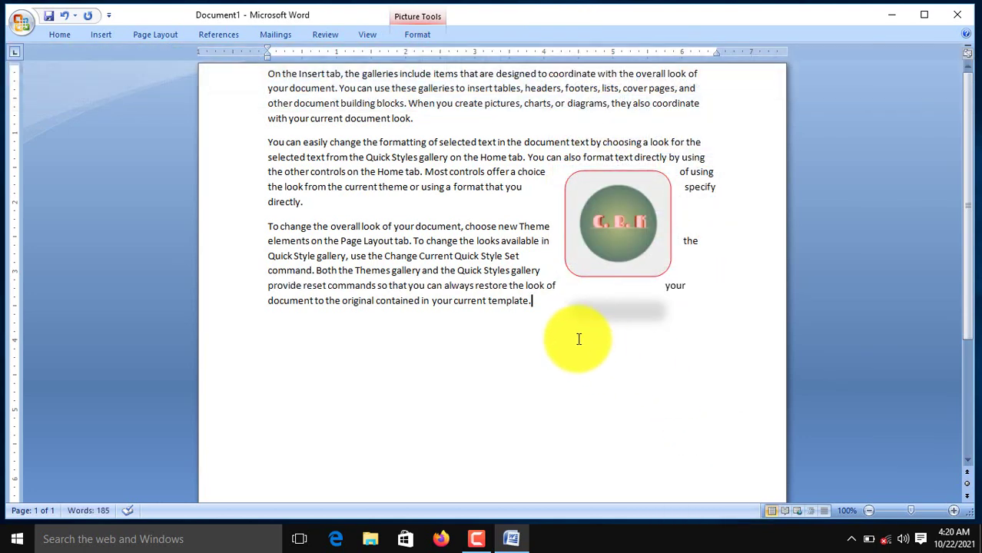
Apply a Parallel 3-D Rotation preset to the logo
{"action": "left_click", "coordinate": [625, 275]}
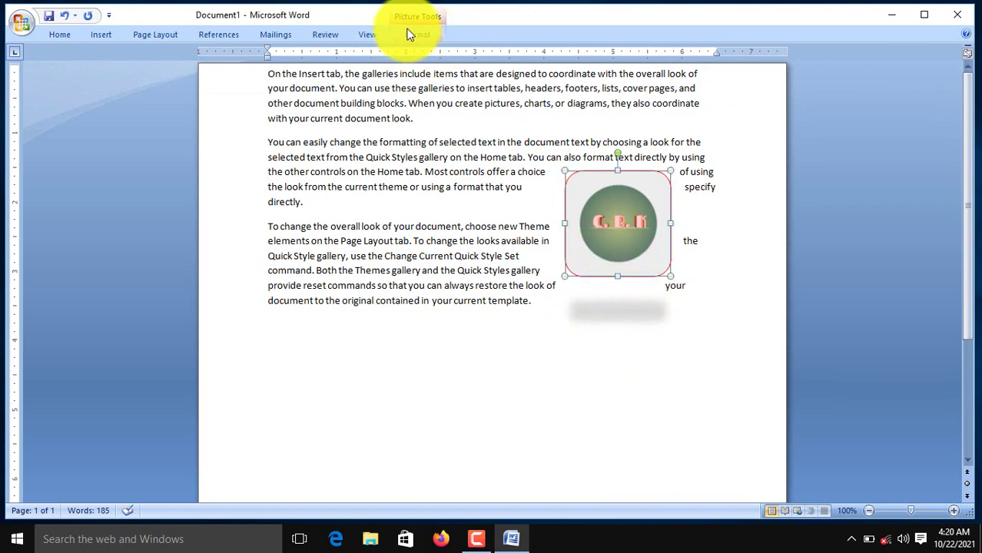
{"action": "left_click", "coordinate": [414, 35]}
{"action": "left_click", "coordinate": [589, 84]}
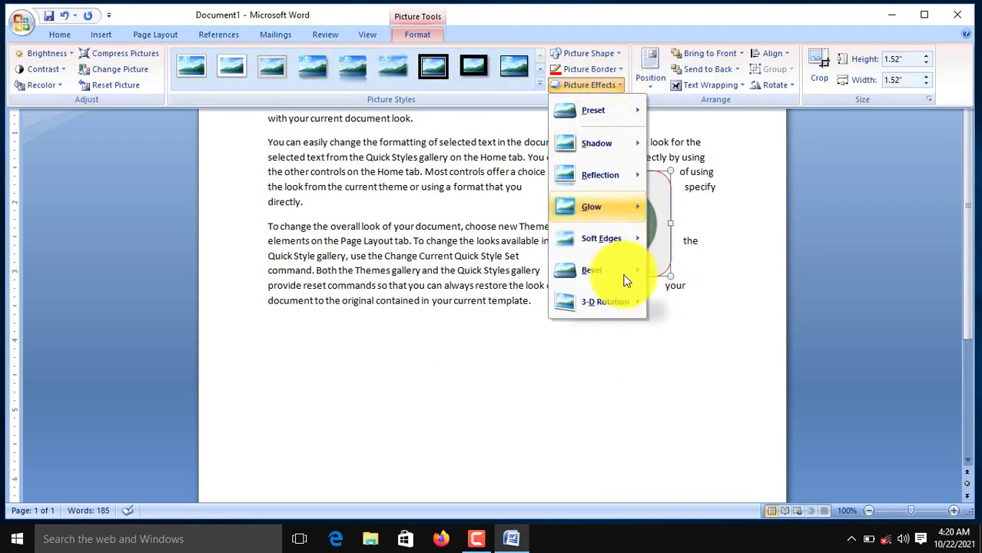
{"action": "mouse_move", "coordinate": [607, 206]}
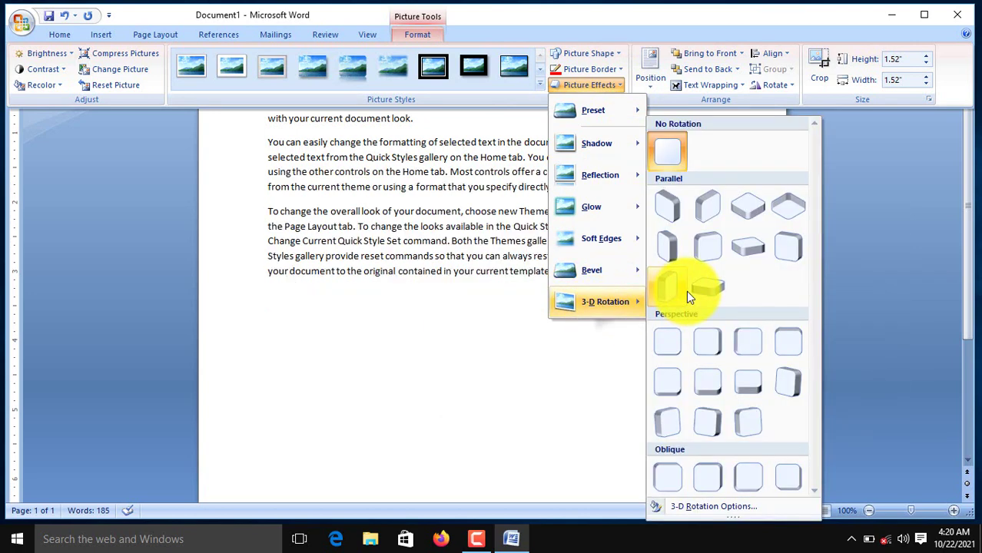
{"action": "left_click", "coordinate": [707, 245]}
{"action": "left_click", "coordinate": [591, 369]}
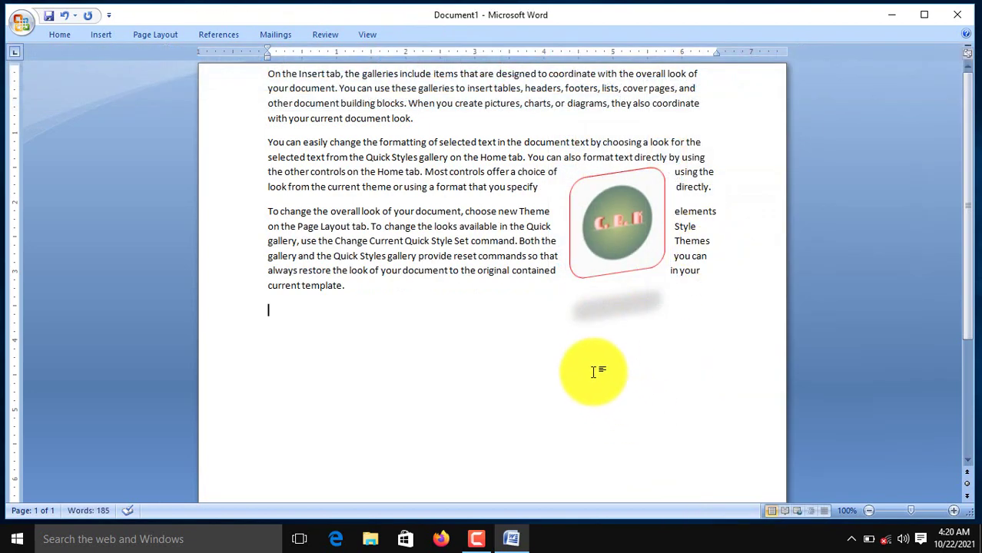
{"action": "left_click", "coordinate": [645, 240]}
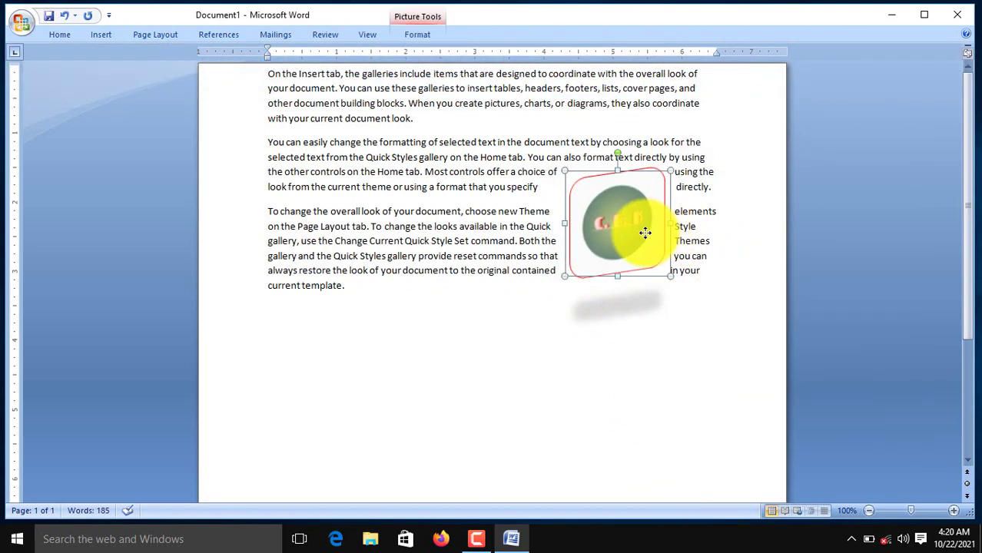
{"action": "left_click", "coordinate": [648, 318]}
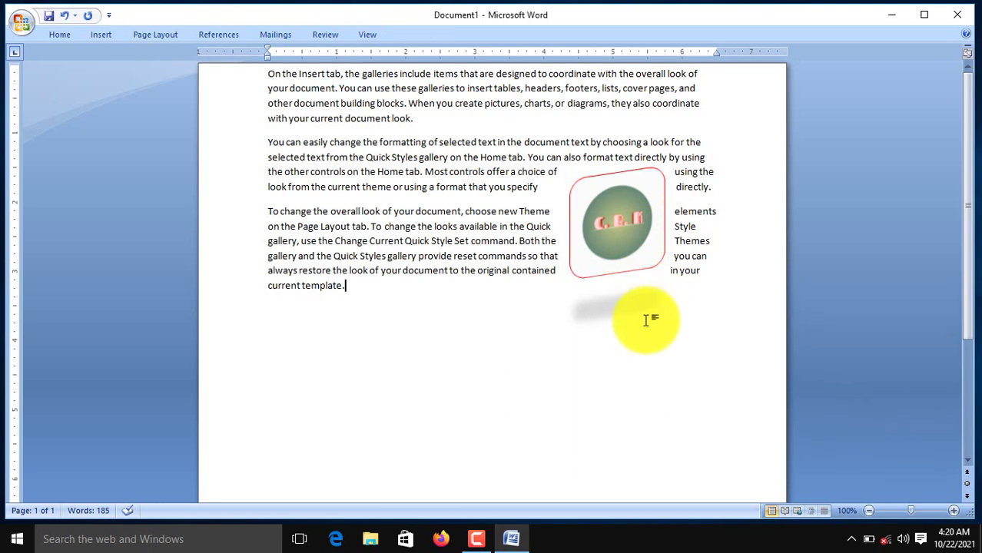
Change the logo to a Perspective 3-D Rotation preset for an oblique tilt
{"action": "left_click", "coordinate": [617, 209]}
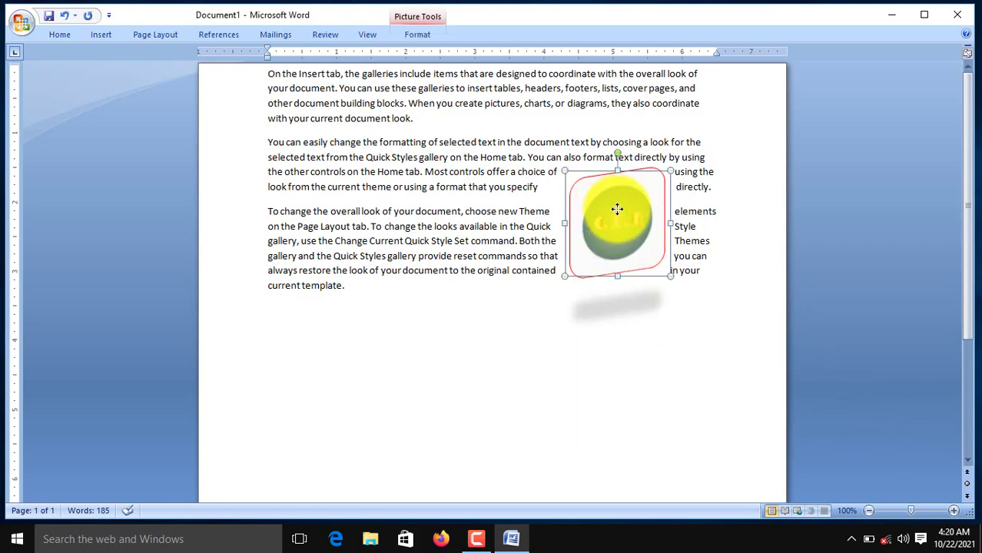
{"action": "left_click", "coordinate": [425, 35]}
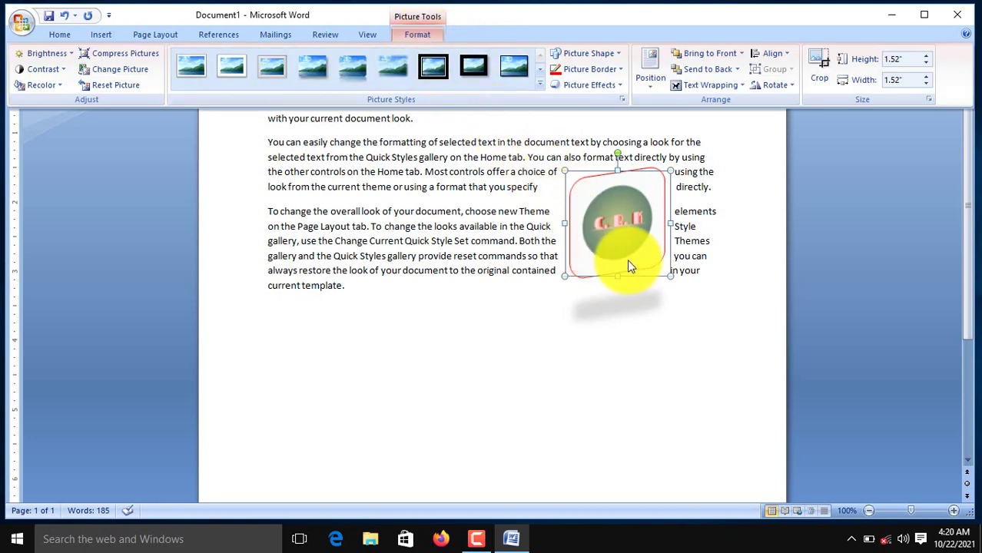
{"action": "left_click", "coordinate": [587, 85]}
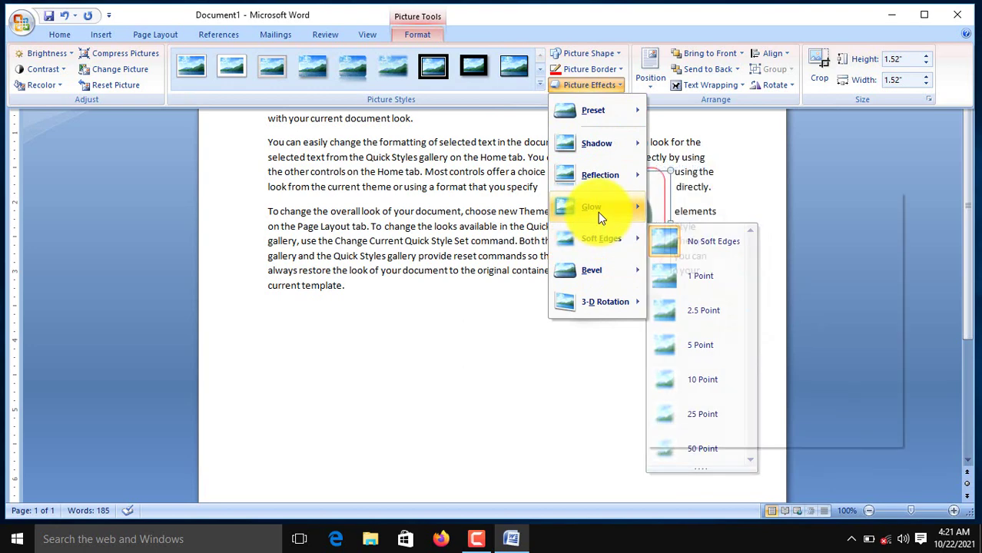
{"action": "mouse_move", "coordinate": [598, 206]}
{"action": "mouse_move", "coordinate": [597, 305]}
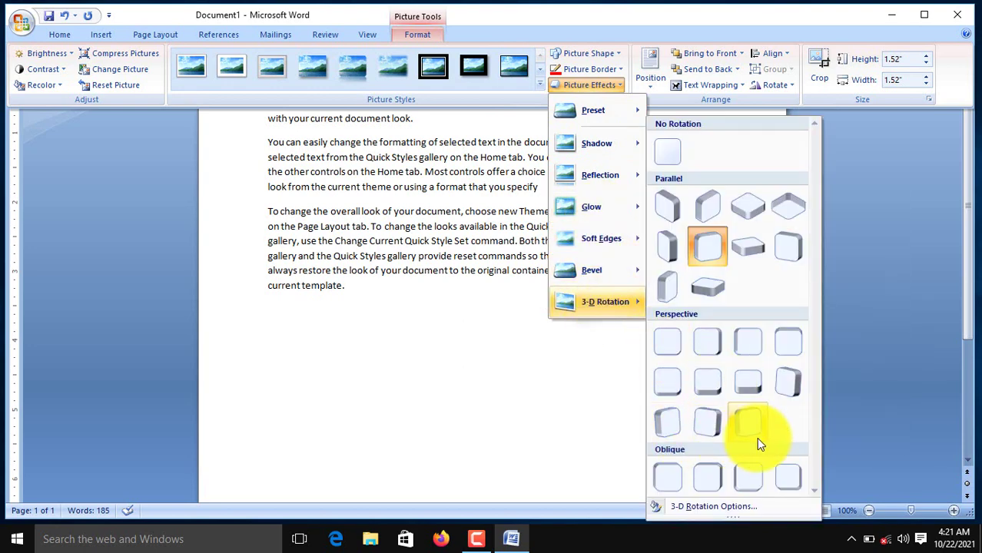
{"action": "left_click", "coordinate": [704, 468]}
{"action": "left_click", "coordinate": [563, 359]}
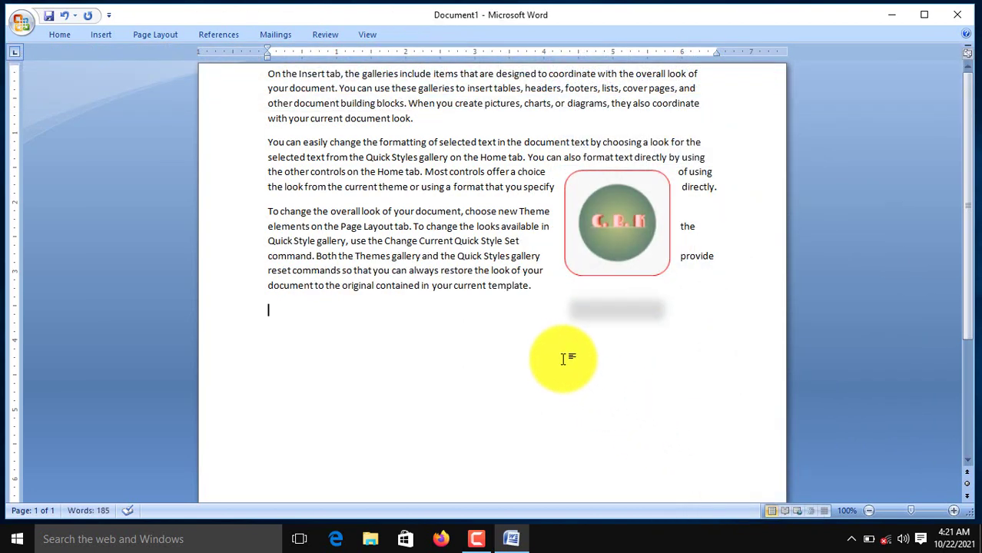
Select the red-bordered C.B.K logo picture beside the second and third paragraphs
{"action": "left_click", "coordinate": [623, 243]}
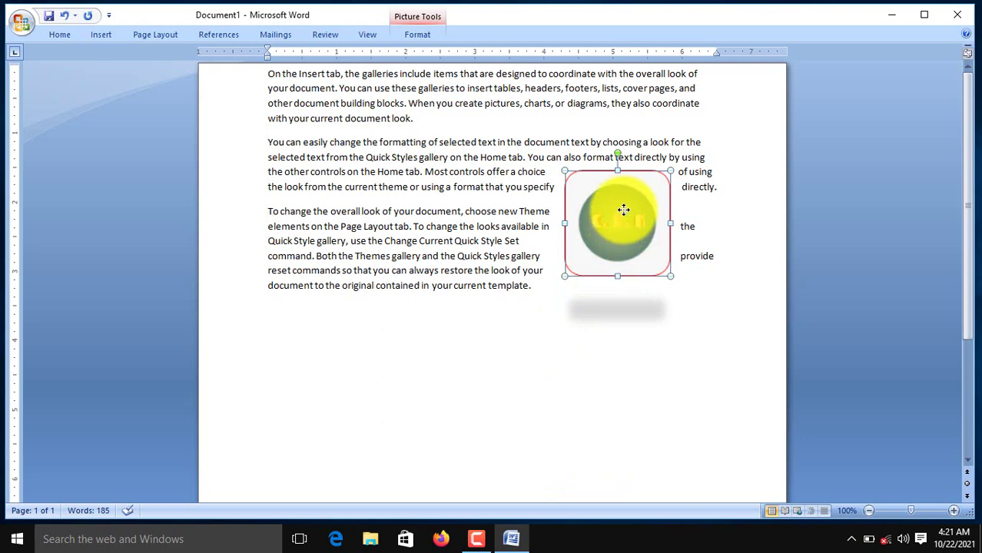
Delete the selected C.B.K logo so the paragraphs span the full width
{"action": "key", "text": "Delete"}
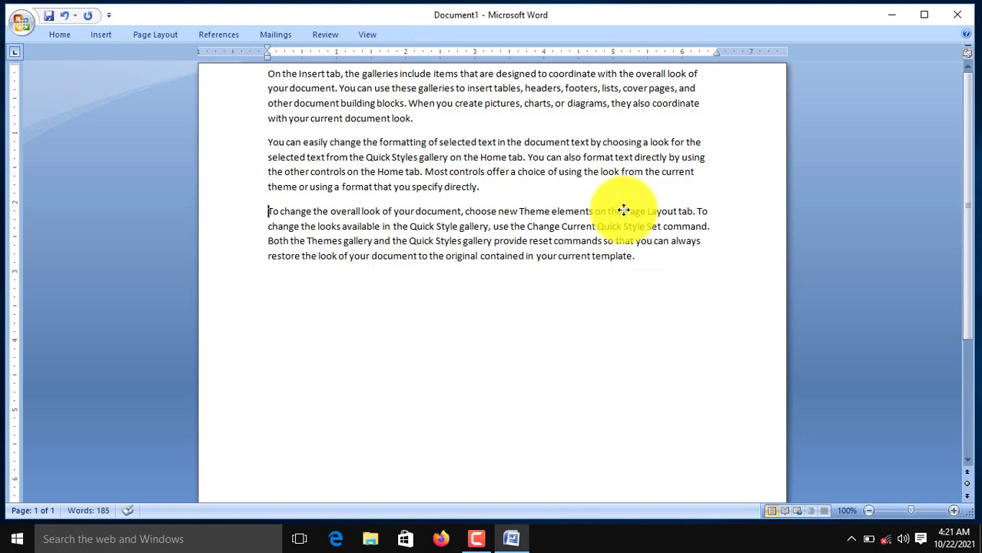